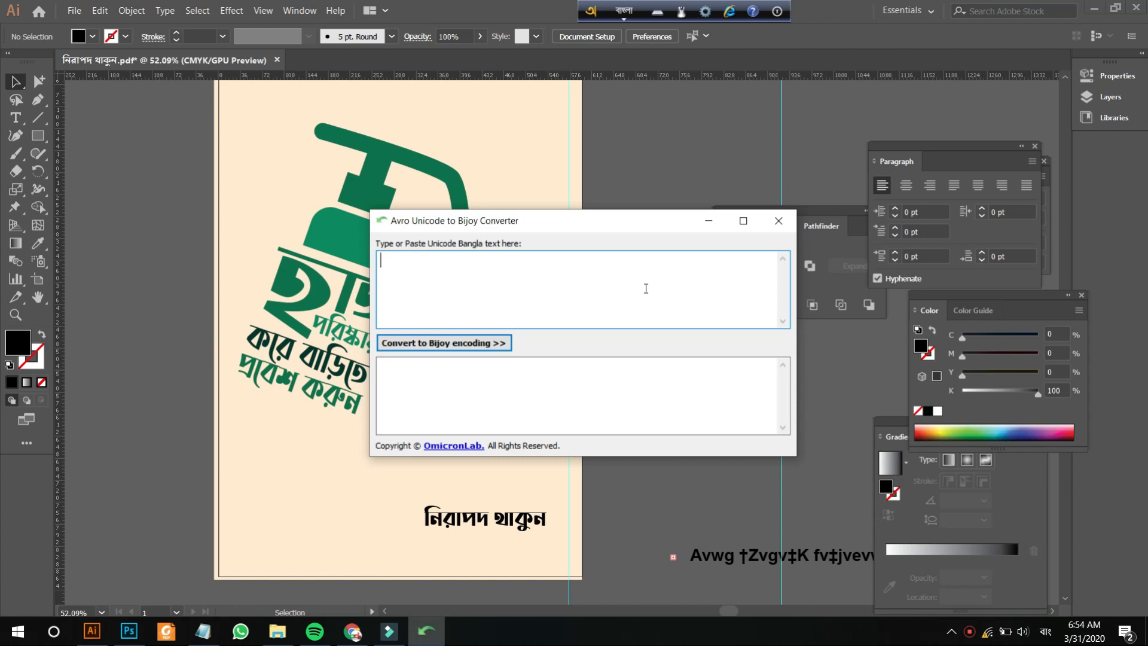
- Enter the Bangla sentence "বাংলা আমার মায়ের ভাষা।" as Unicode text in the converter and convert it to Bijoy encoding
type("bangla")
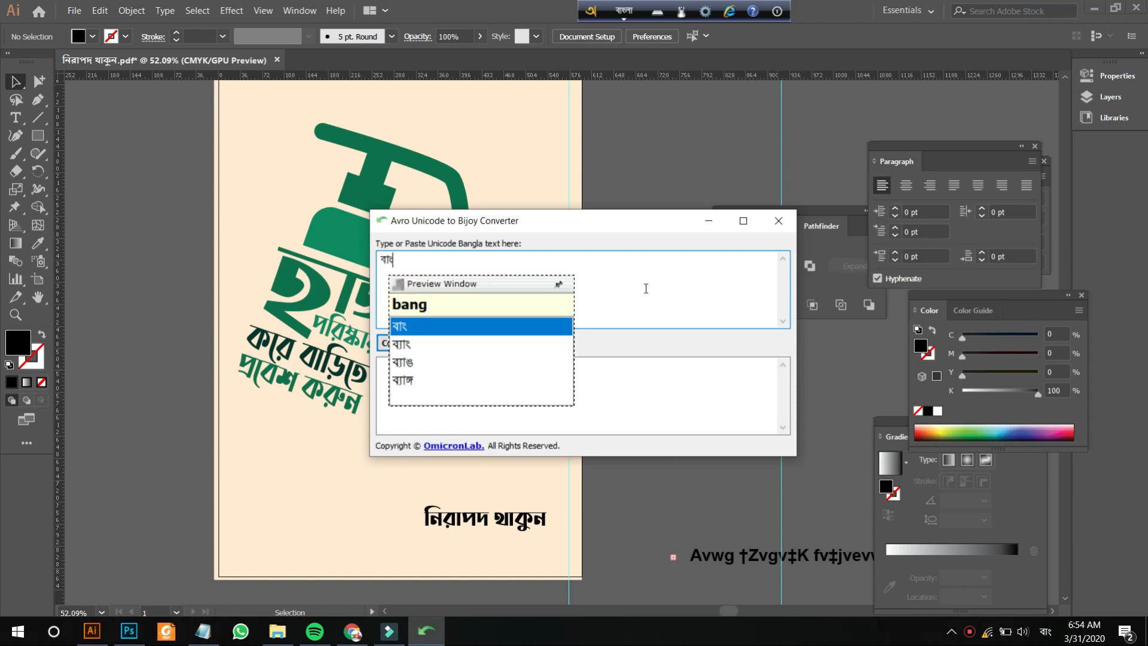
type(" amar ")
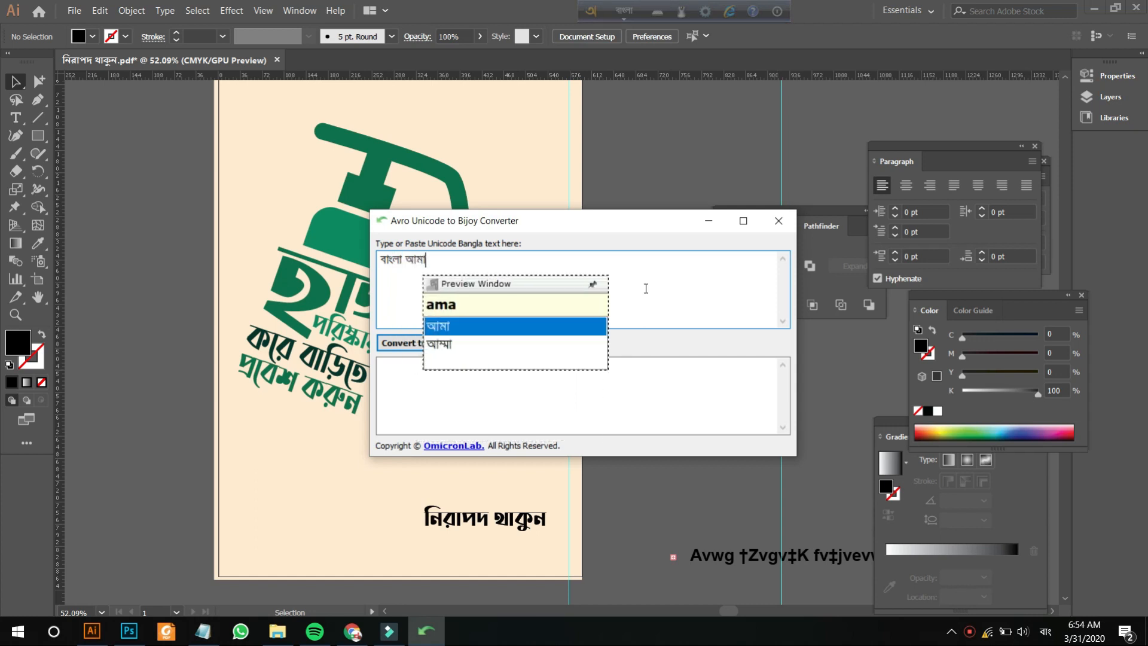
type("mayer ")
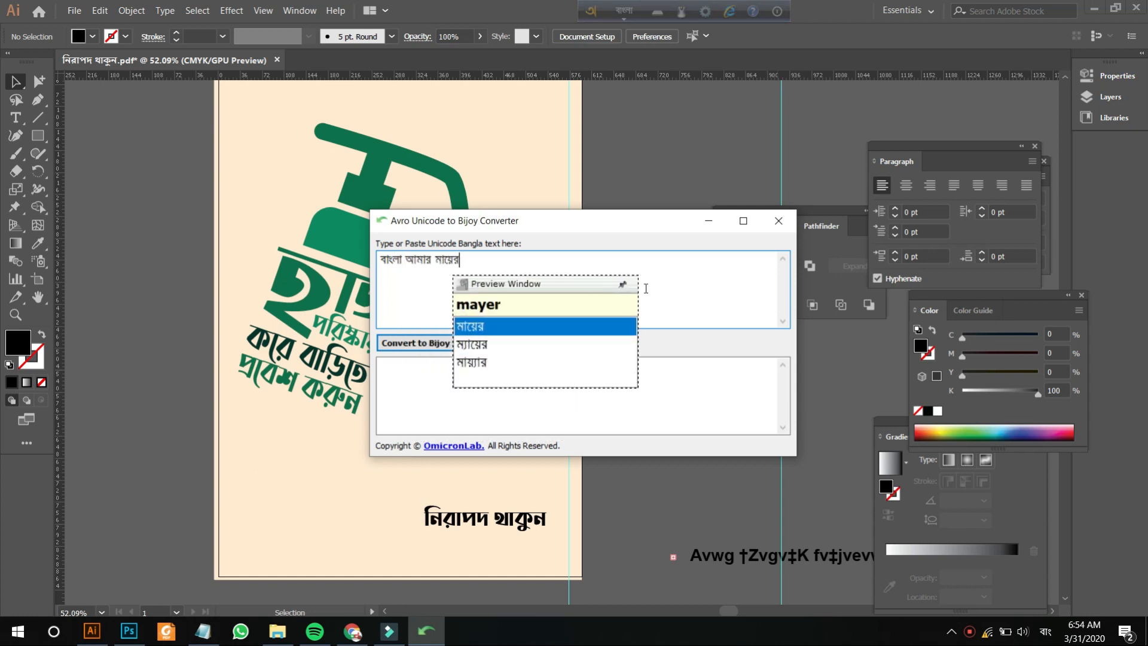
type("va")
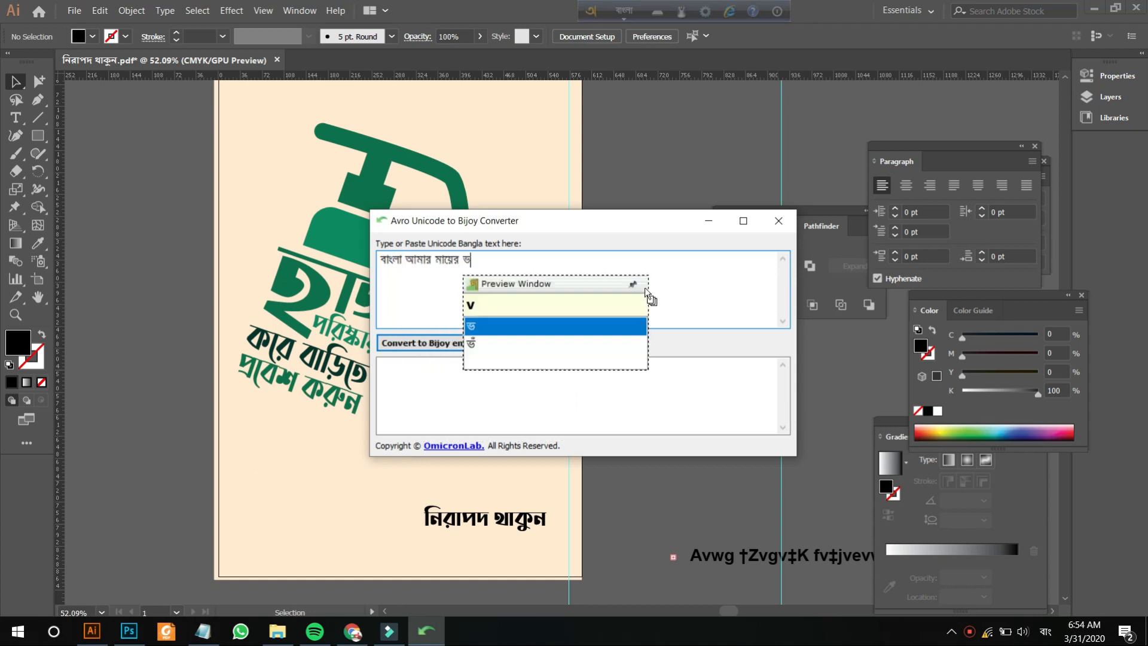
type("sha")
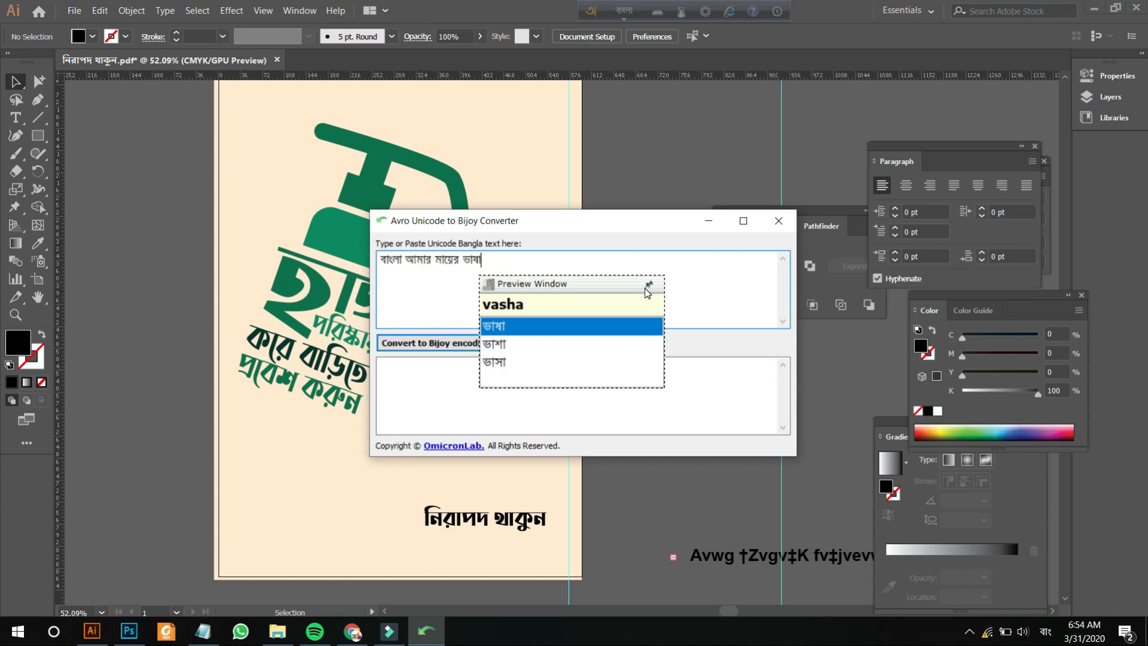
type(".")
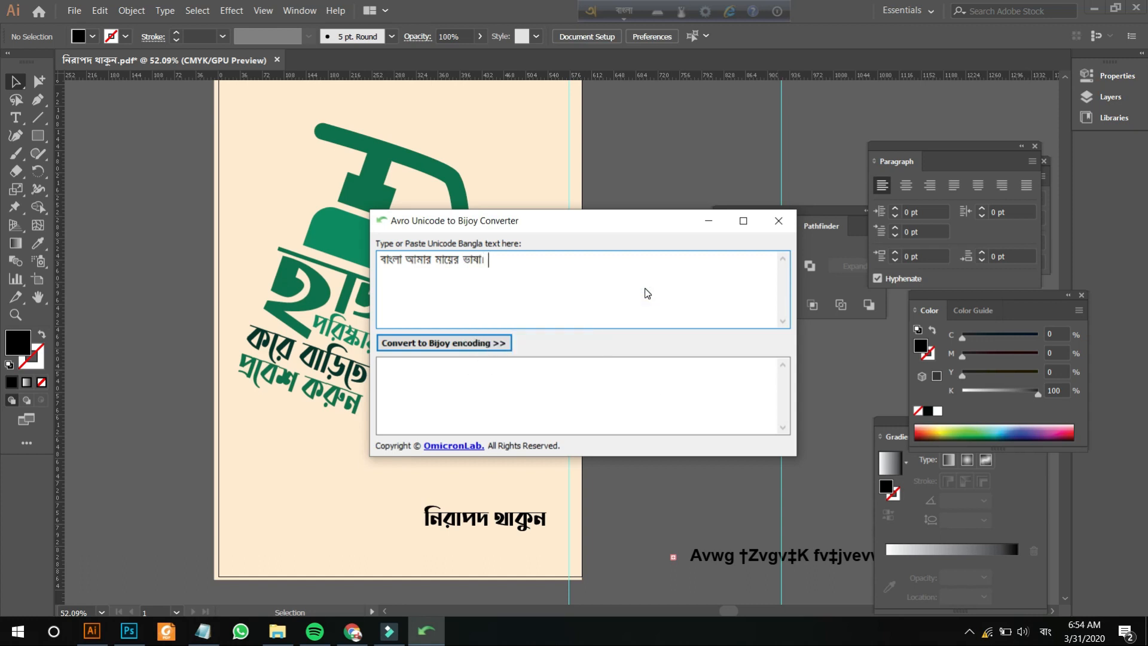
left_click(469, 342)
- Copy the converted Bijoy text and paste it as new text below the slogan on the Illustrator artboard
left_click(541, 368)
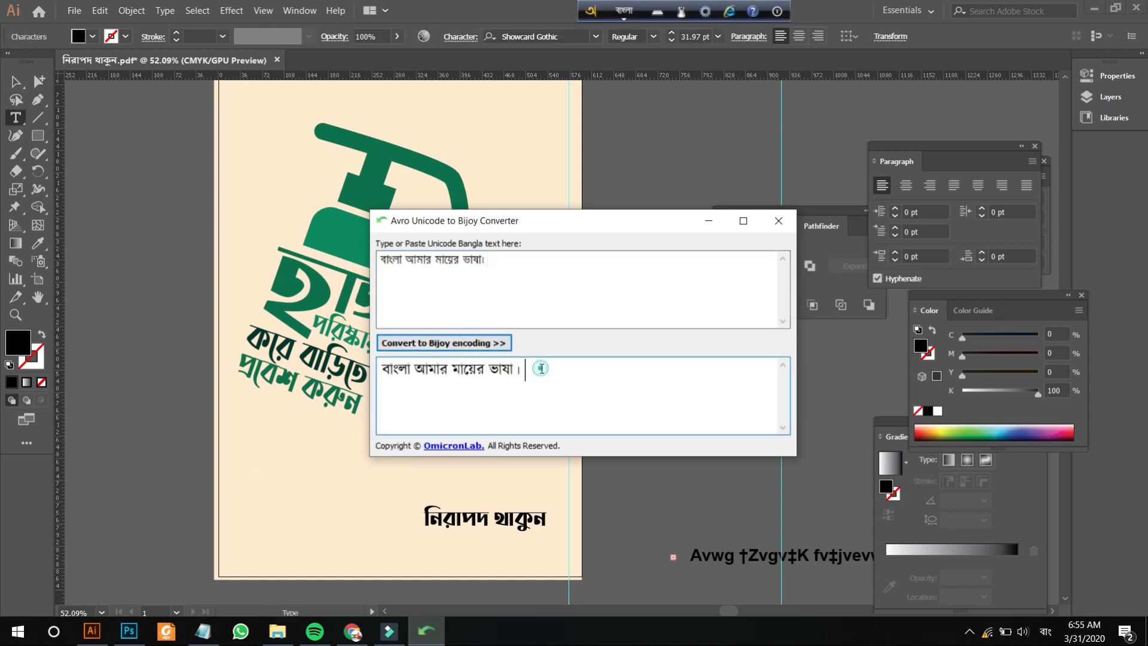
double_click(560, 368)
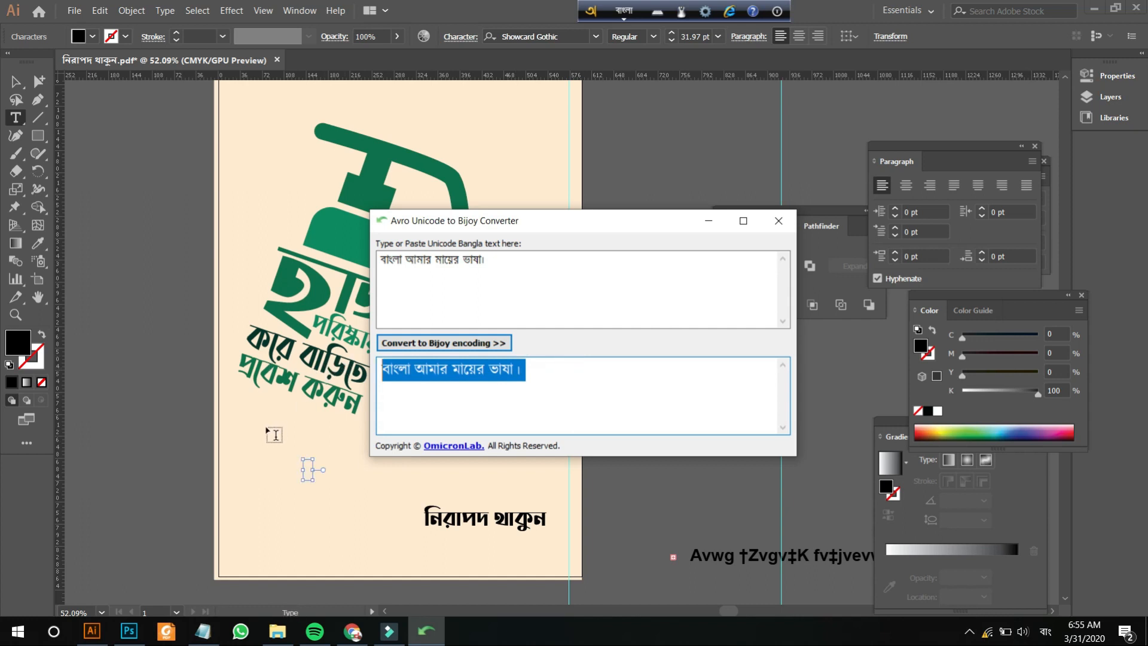
left_click(19, 118)
left_click(328, 451)
type("EVSJV AVGVI GV‡QI FVLV|")
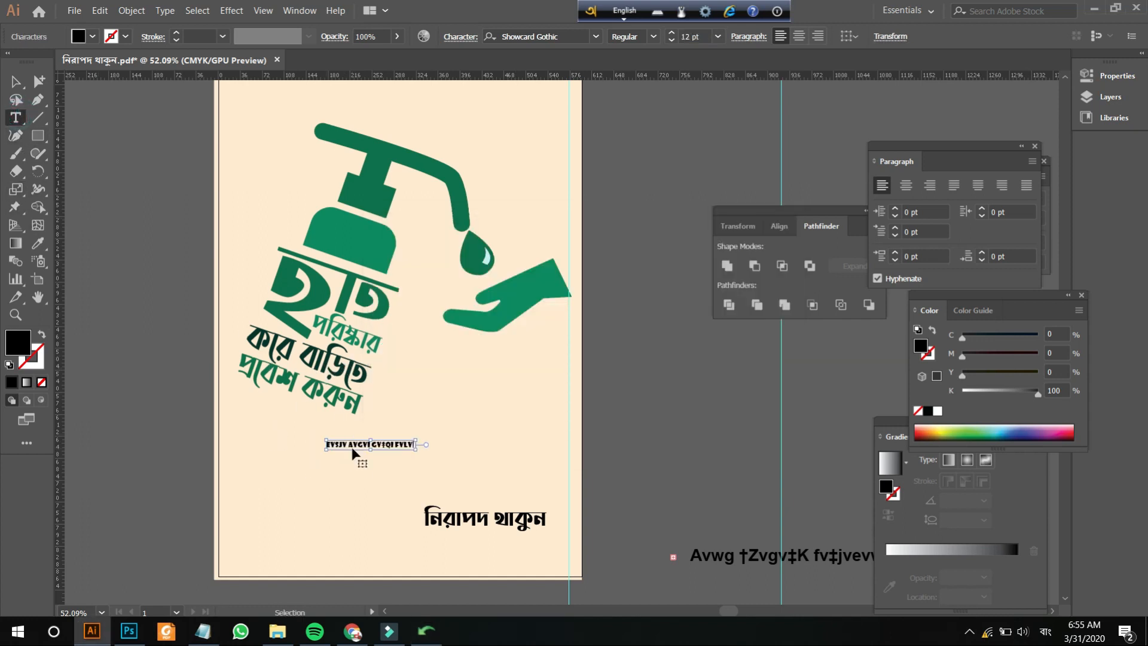
- Enlarge the pasted text to about 28.68 pt and set its font to Shorif Ador ANSI V2
key("Escape")
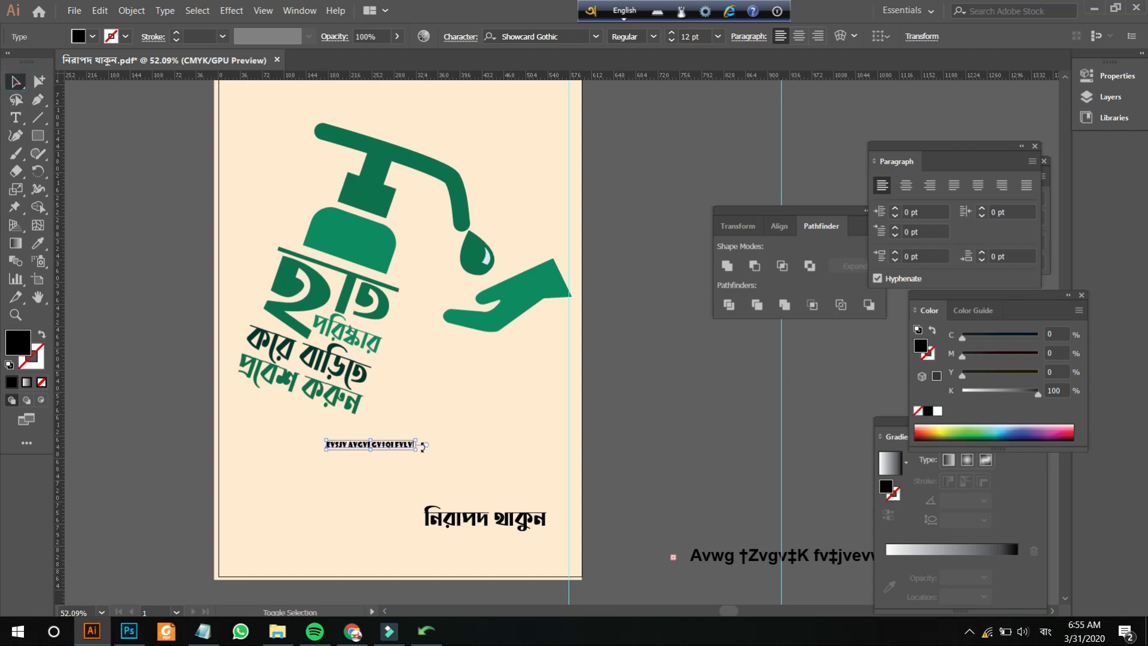
left_click_drag(420, 450, 539, 473)
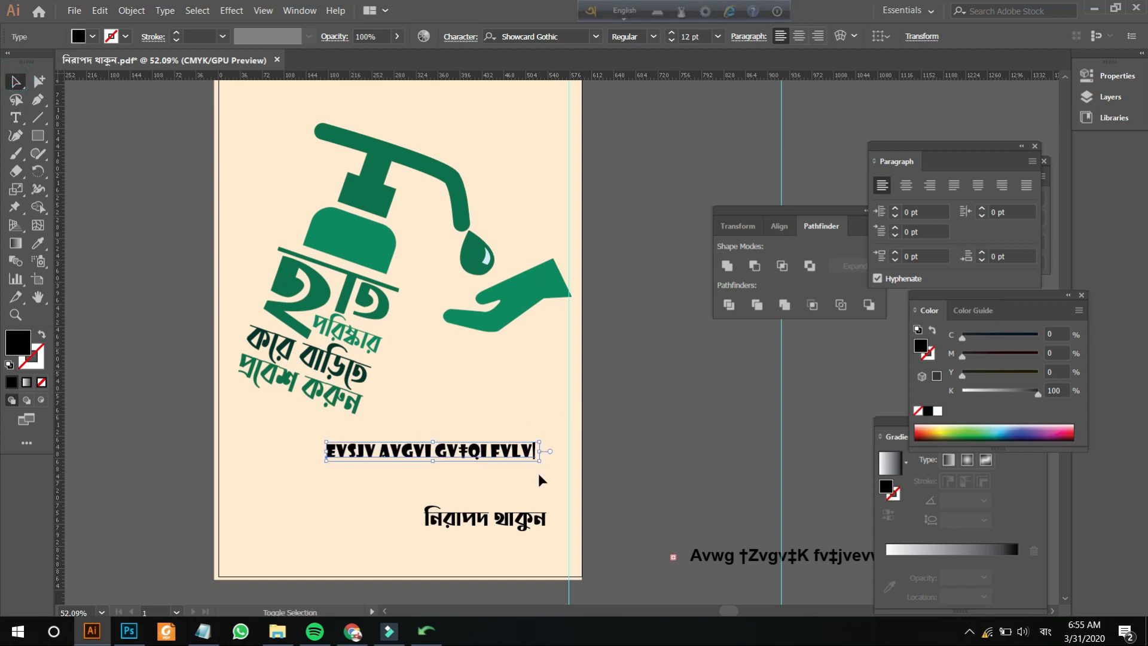
double_click(482, 452)
key("ctrl+a")
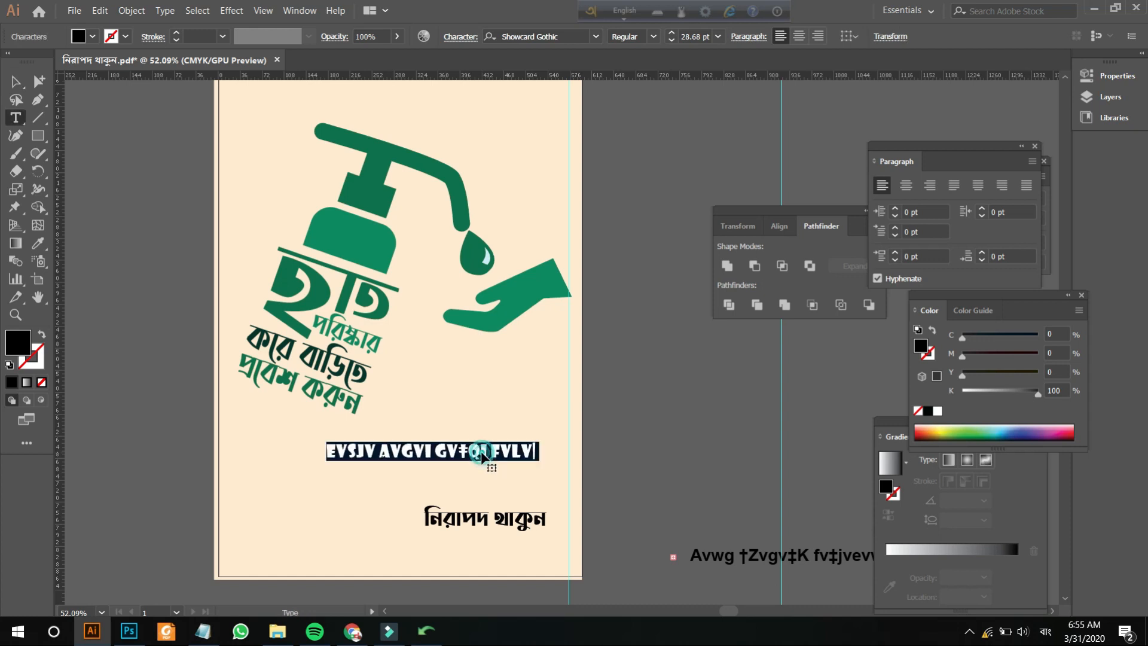
left_click(528, 36)
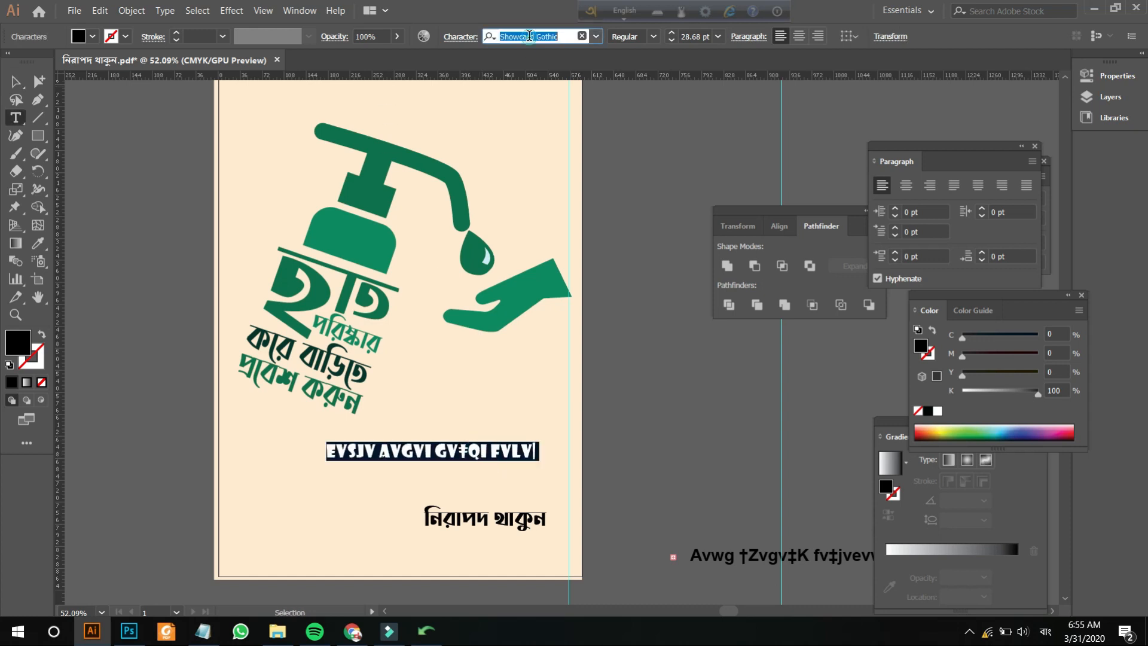
key("Up")
key("Up")
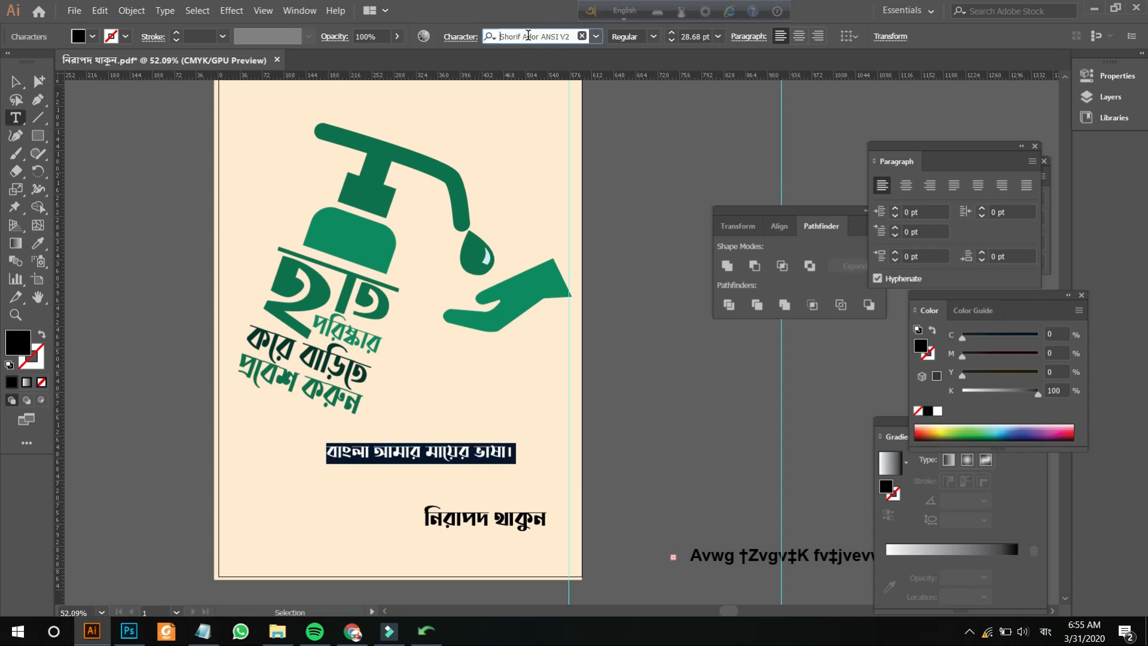
key("Escape")
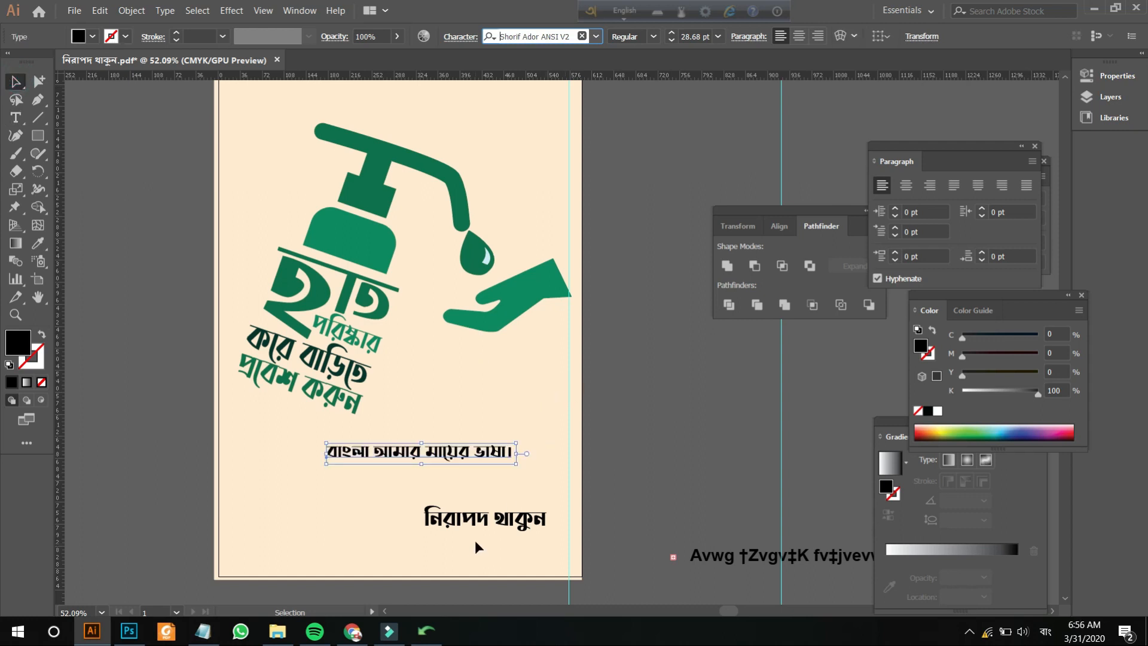
- Switch to Photoshop and replace the "@@" text over the photo with the copied Bijoy text
left_click(129, 631)
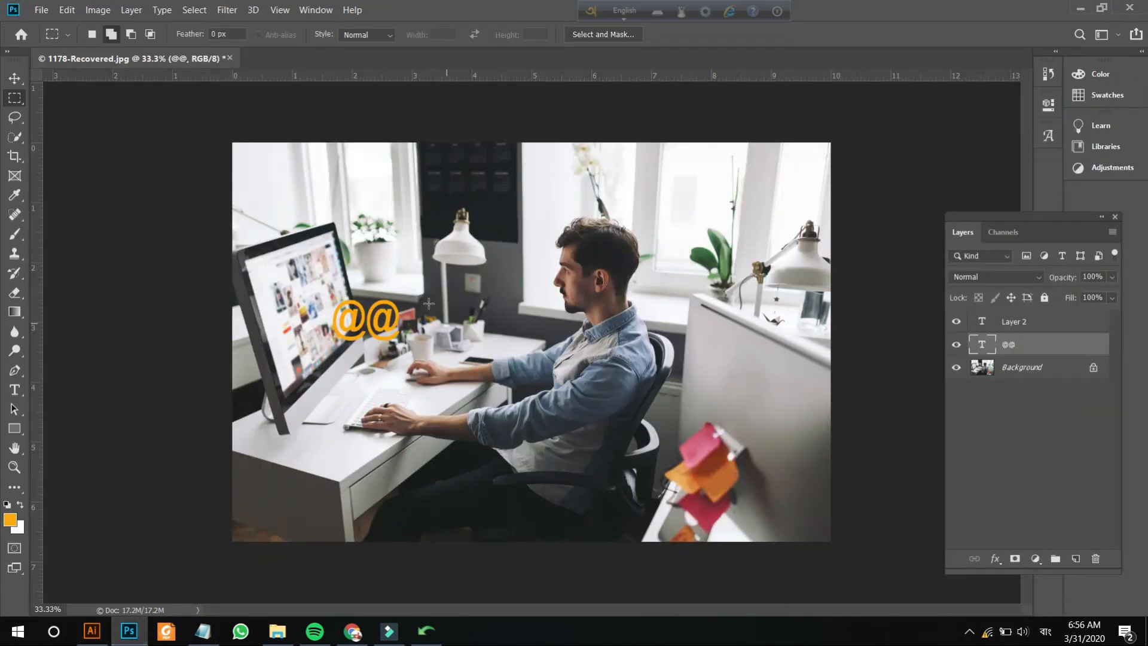
key("t")
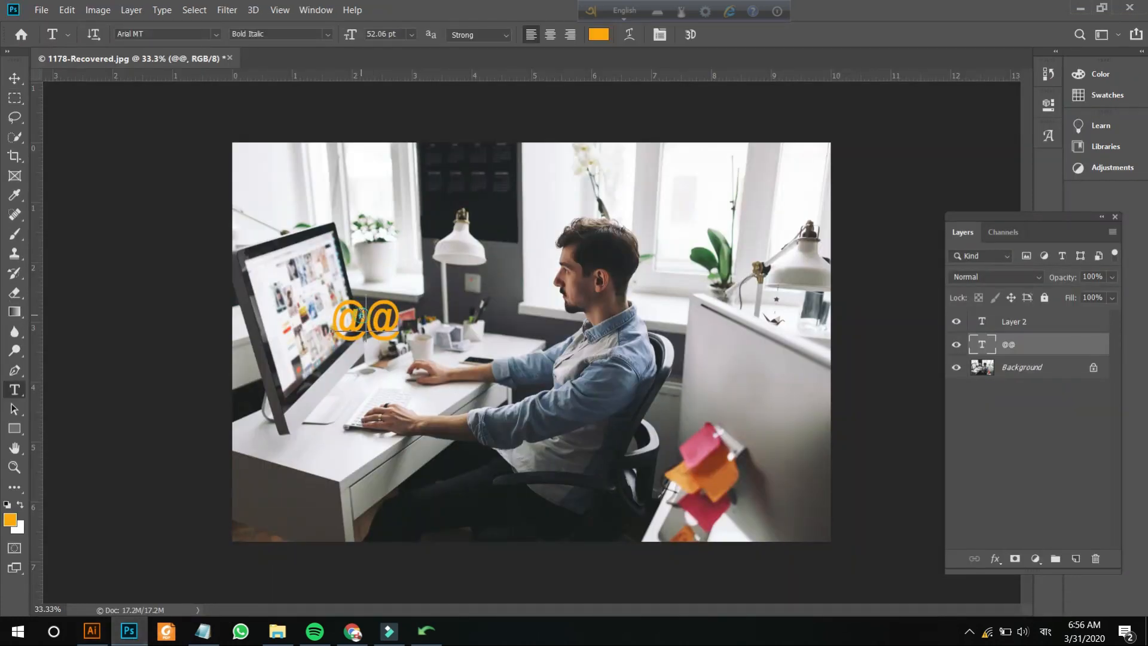
double_click(362, 313)
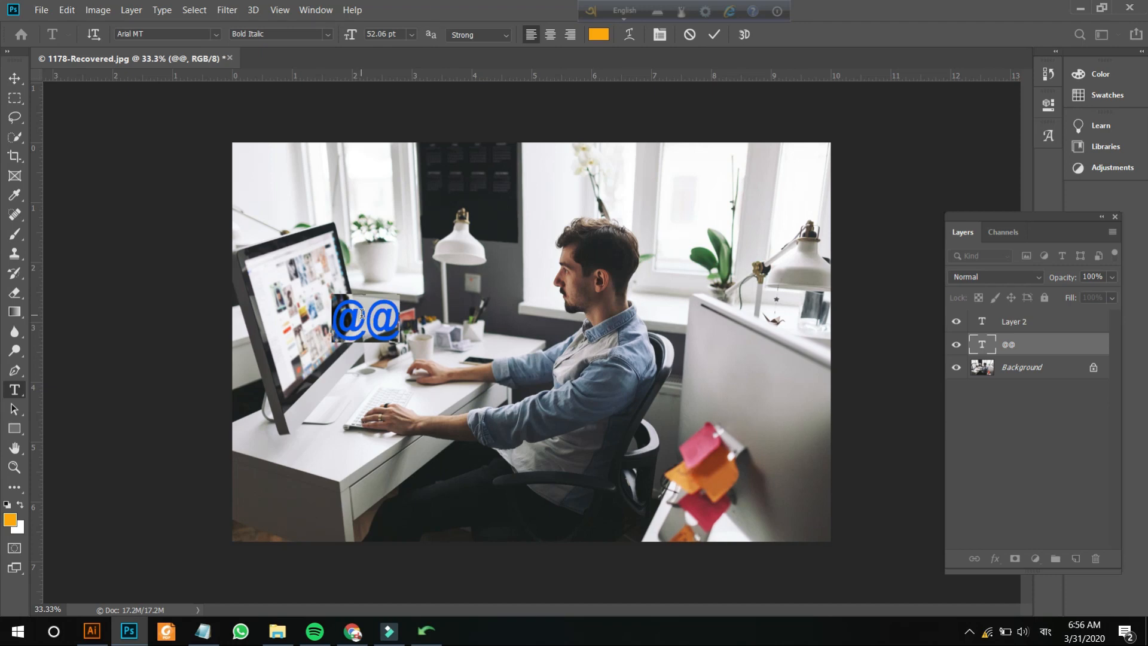
type("evsjv Avgvi gvtqi fvlv")
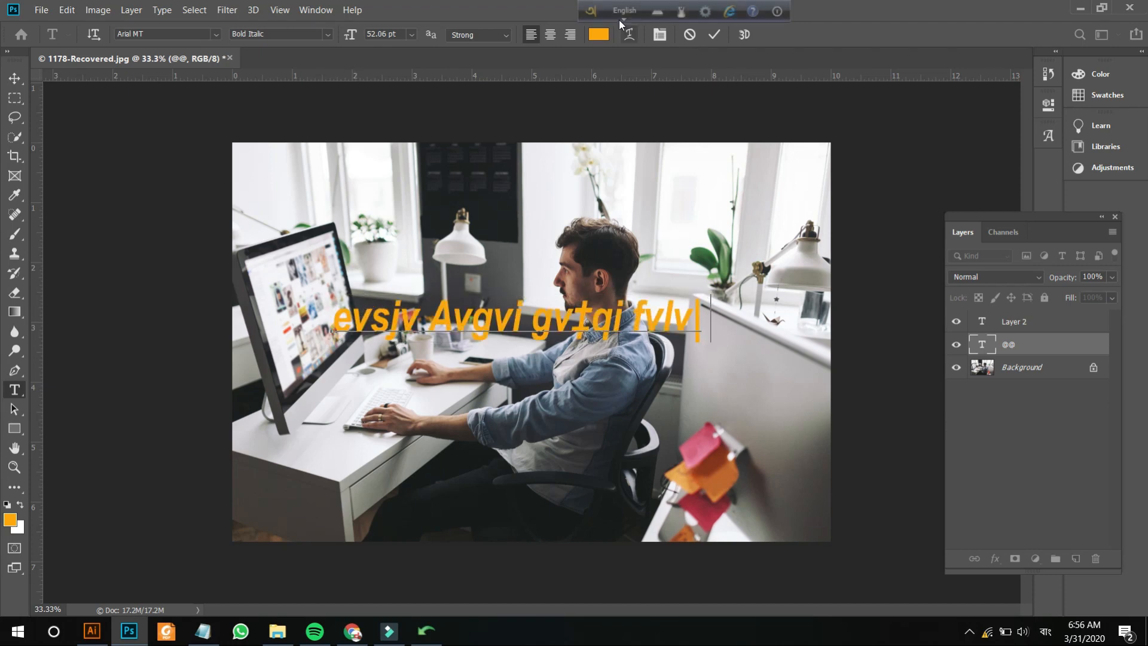
- Switch the keyboard language to English (United States) and set the replaced text's font to Shorif Ador ANSI V1 Regular
left_click(1045, 631)
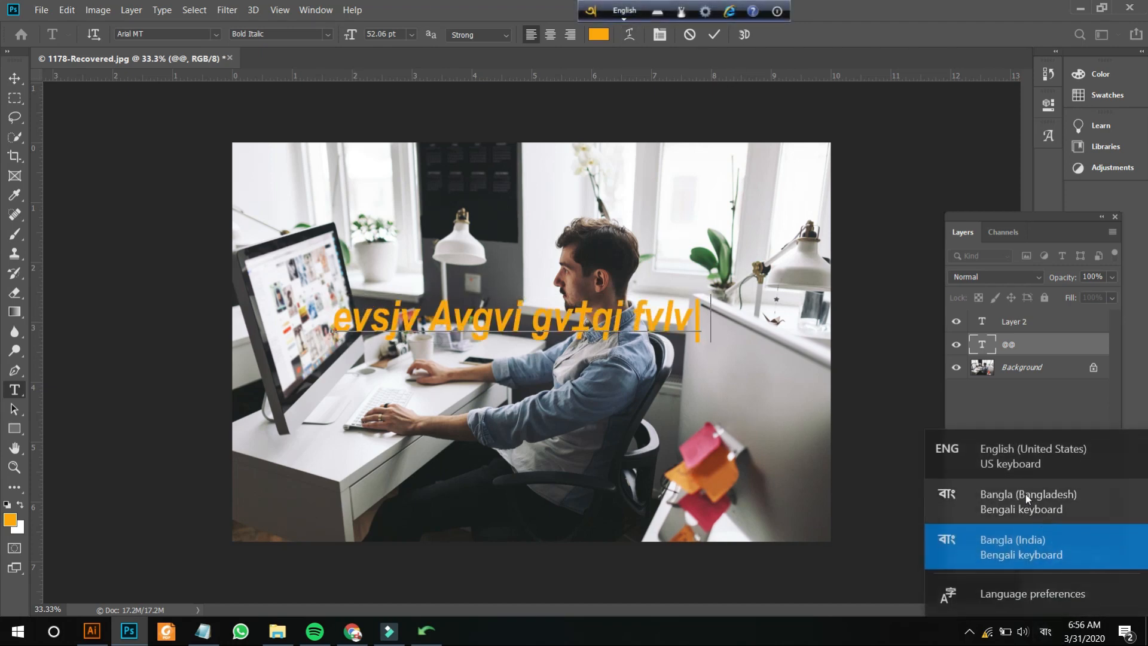
left_click(1010, 469)
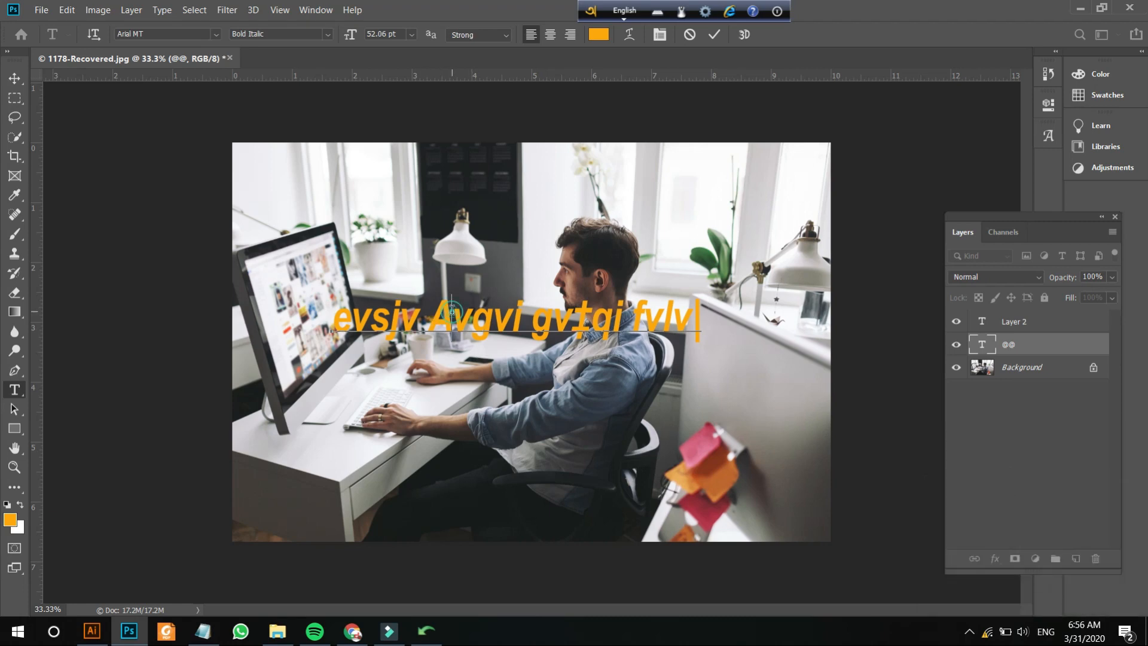
triple_click(453, 310)
left_click(154, 35)
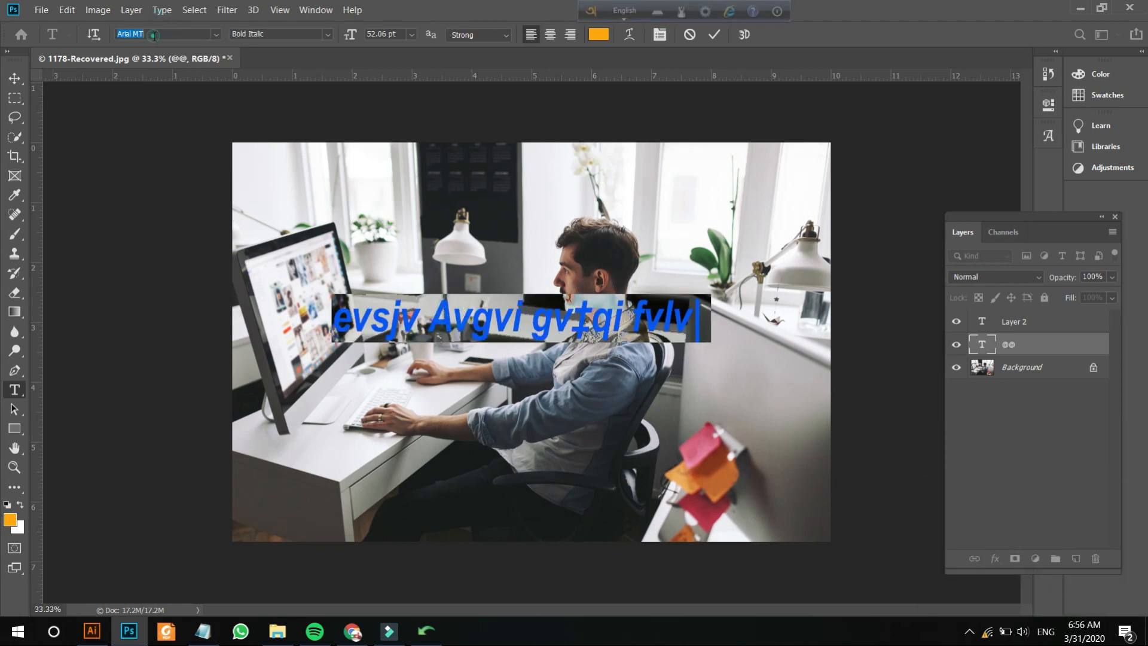
left_click(154, 36)
left_click(154, 37)
type("s")
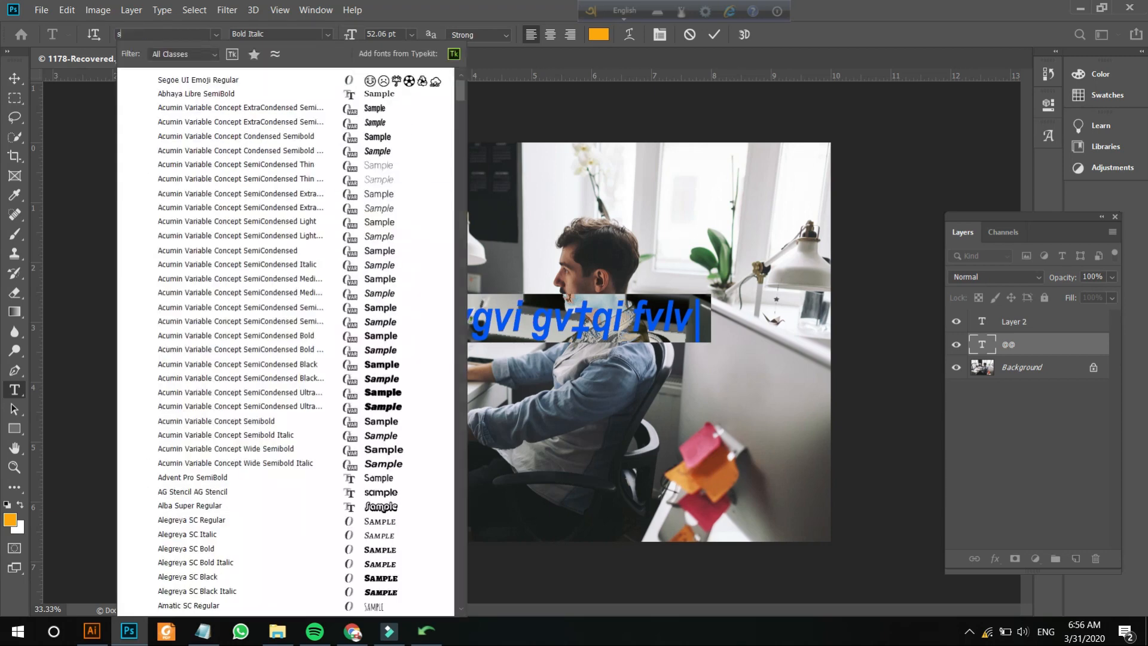
type("ho")
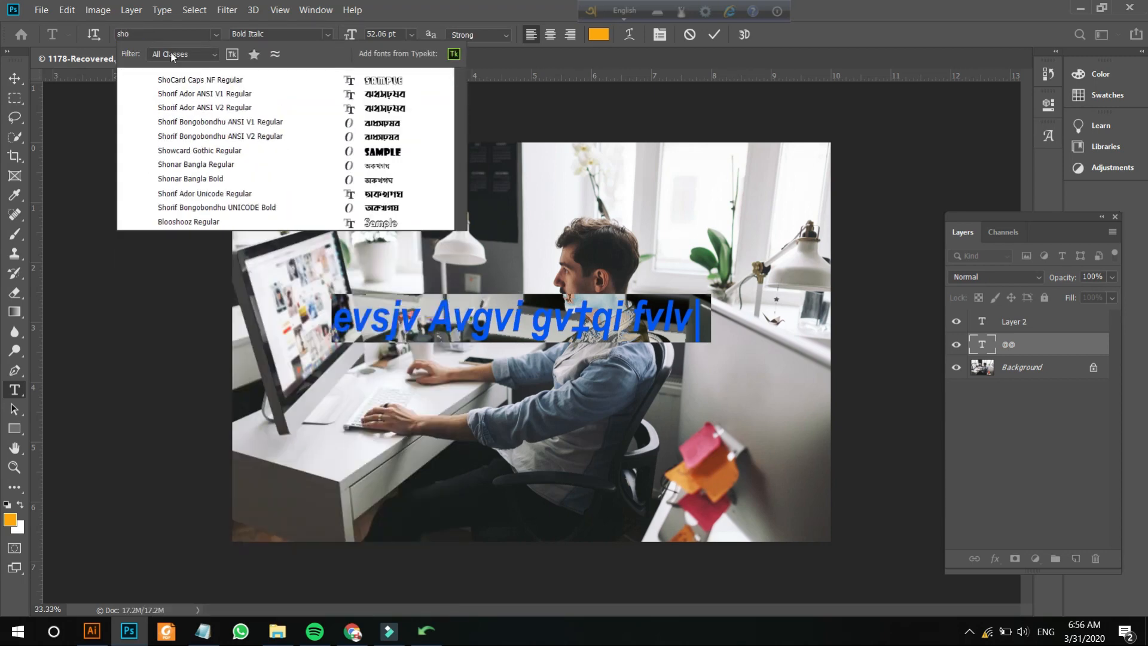
left_click(220, 94)
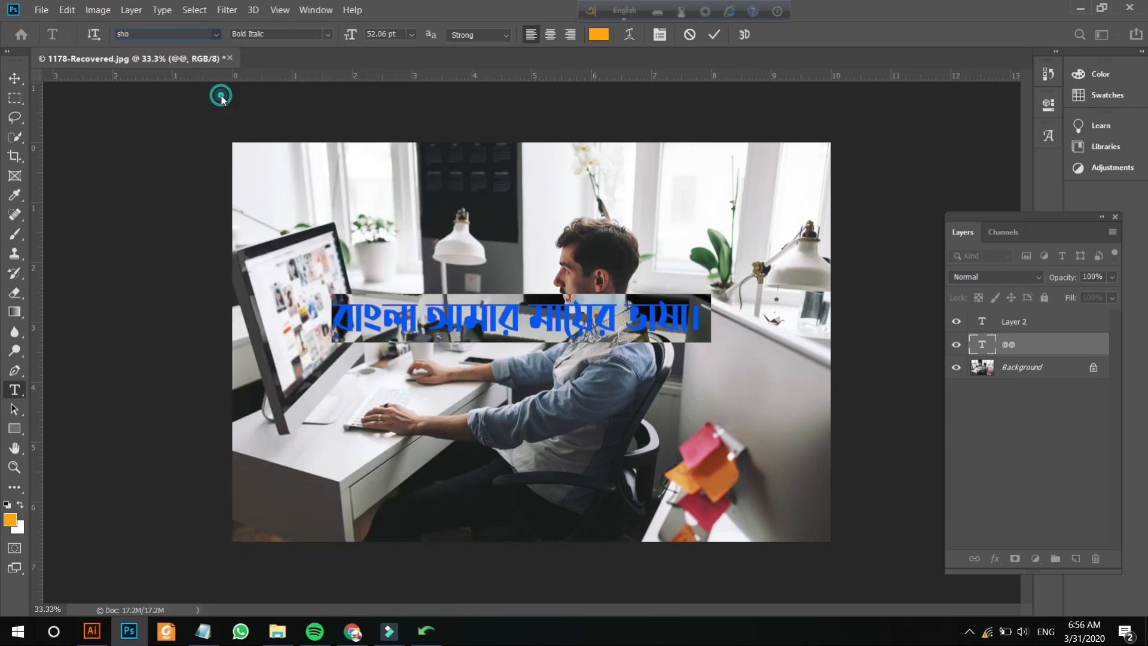
left_click(14, 77)
left_click(122, 233)
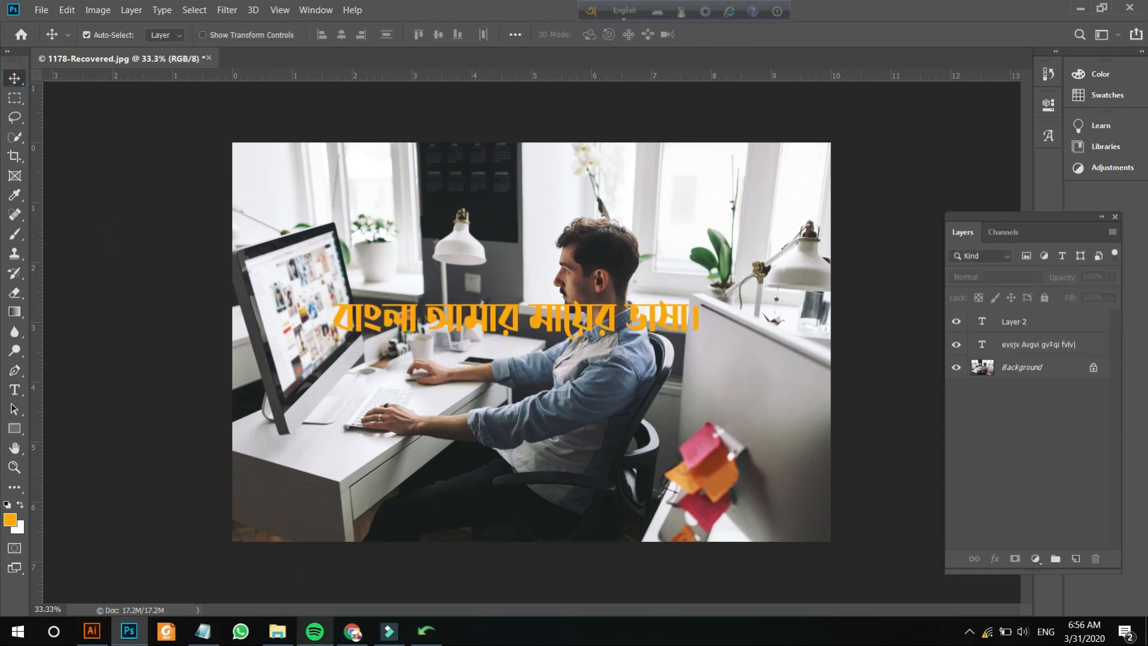
- Switch to Filmora and add the Credit 3 title to video track 1 where the audio clip ends
left_click(389, 632)
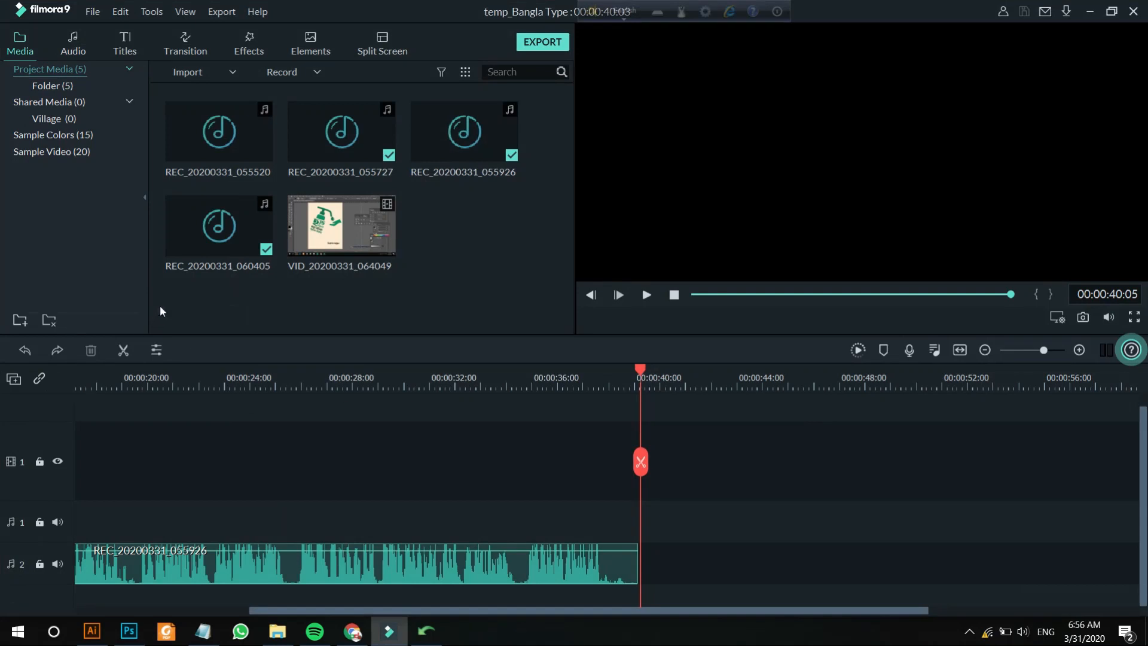
left_click(125, 46)
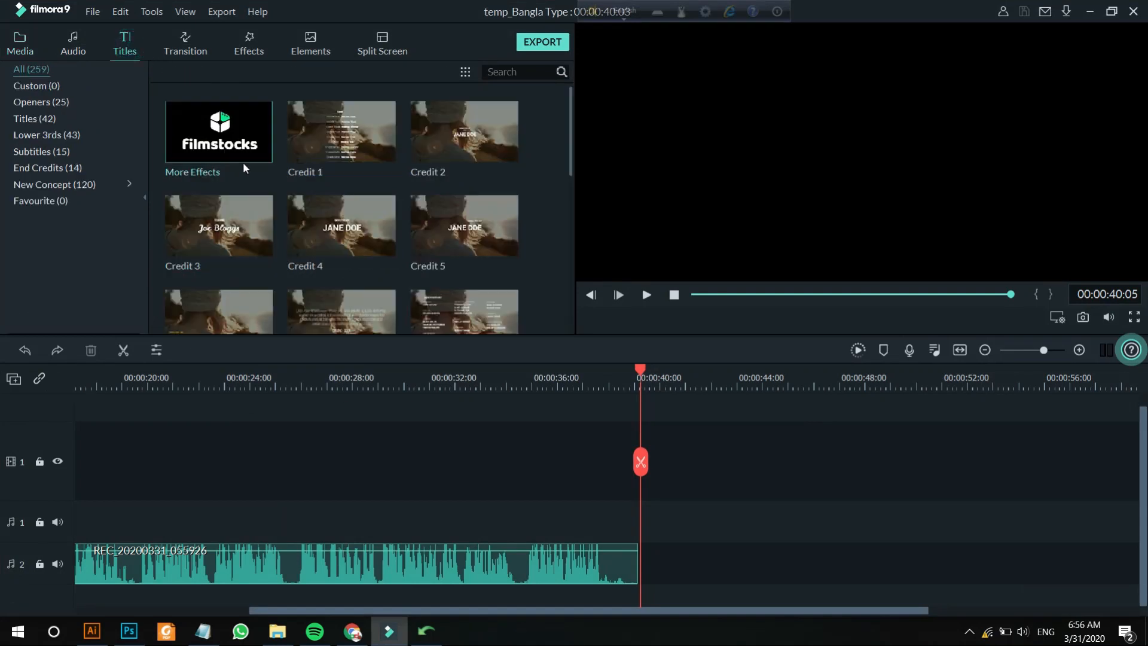
left_click_drag(235, 229, 622, 431)
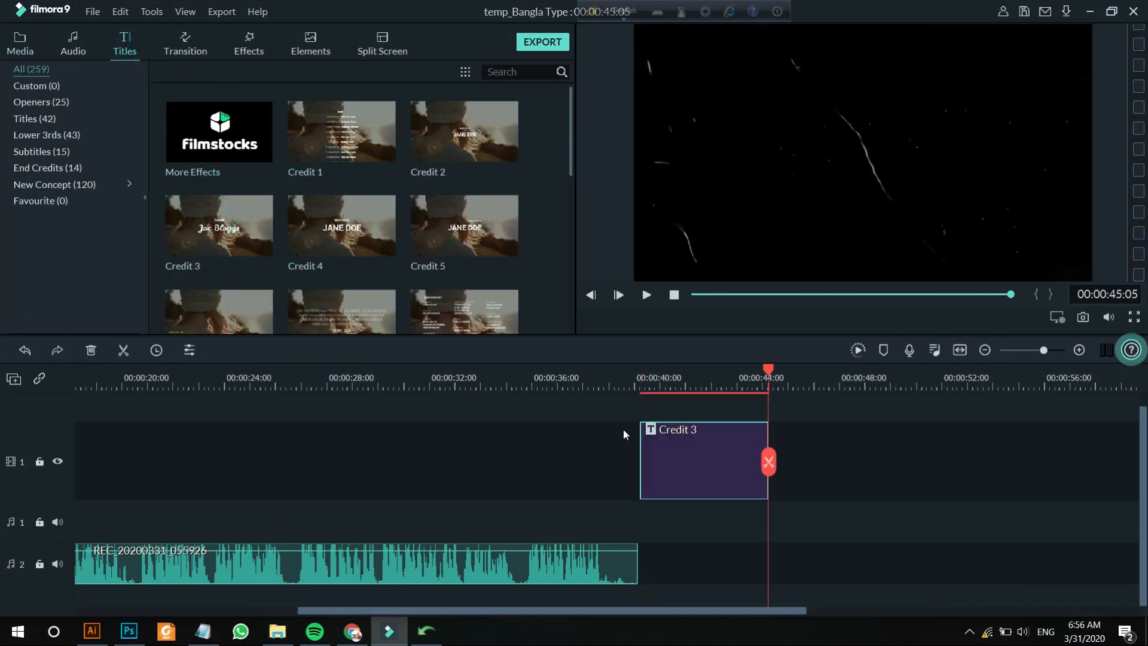
- Replace all of the Credit 3 title's text with the copied Bijoy text
double_click(693, 470)
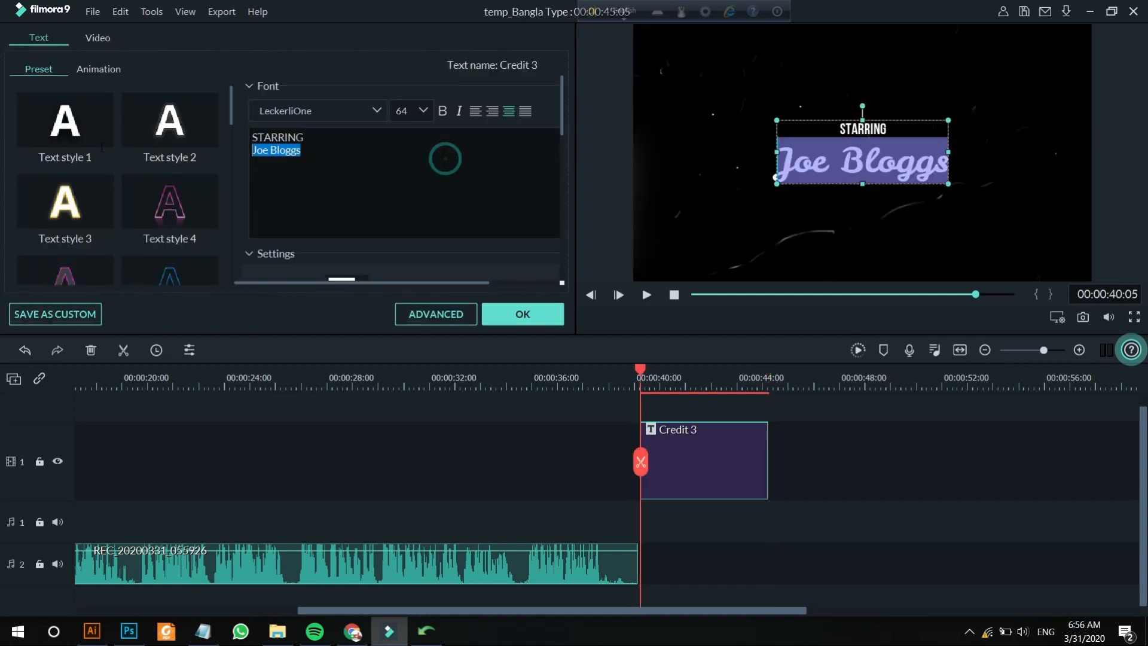
key("ctrl+a")
type("evsjv Avgvi gv‡qi fvlv")
- Set the font of the whole Credit 3 title text to Shorif Ador ANSI V2
left_click(397, 138)
key("ctrl+a")
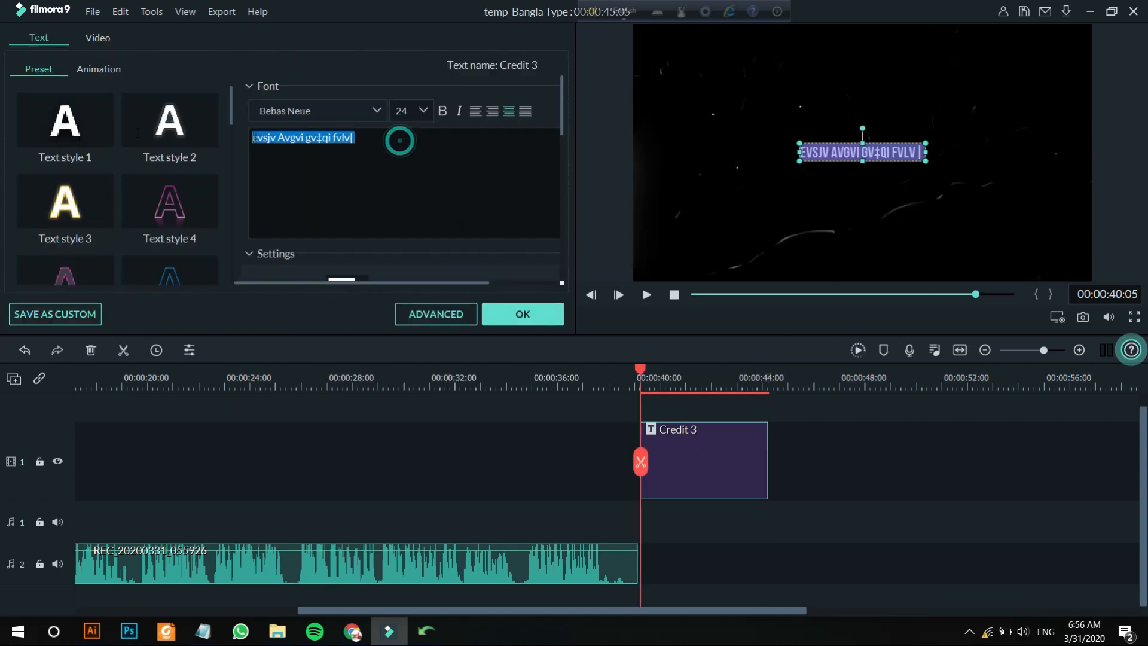
left_click(328, 110)
scroll(332, 116, "down", 20)
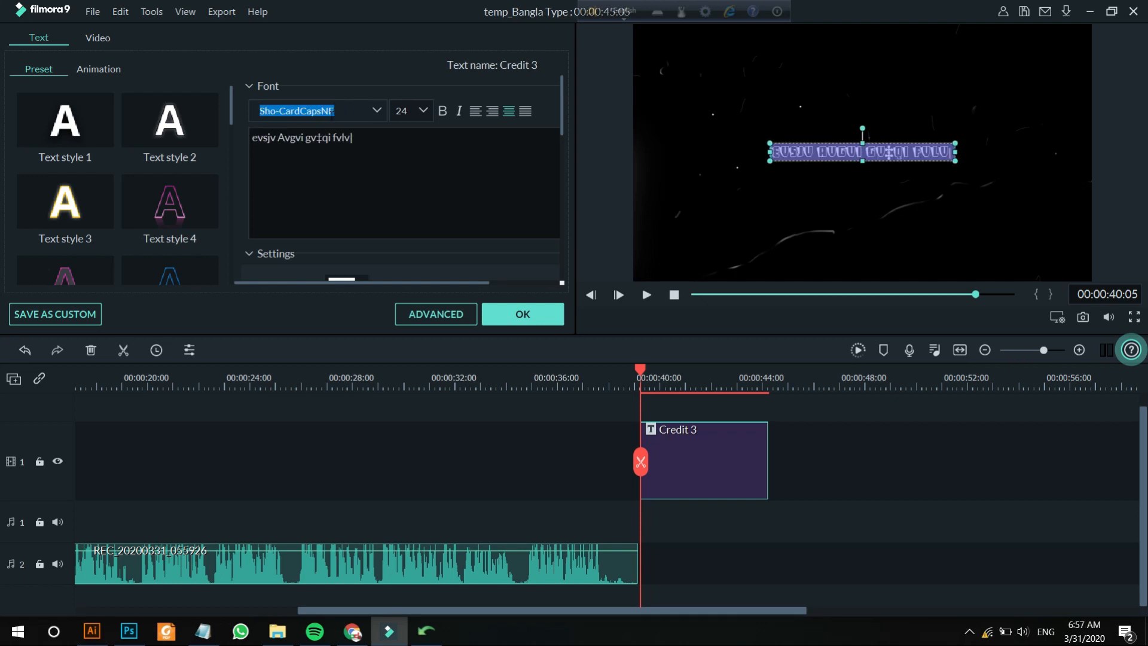
scroll(332, 113, "down", 2)
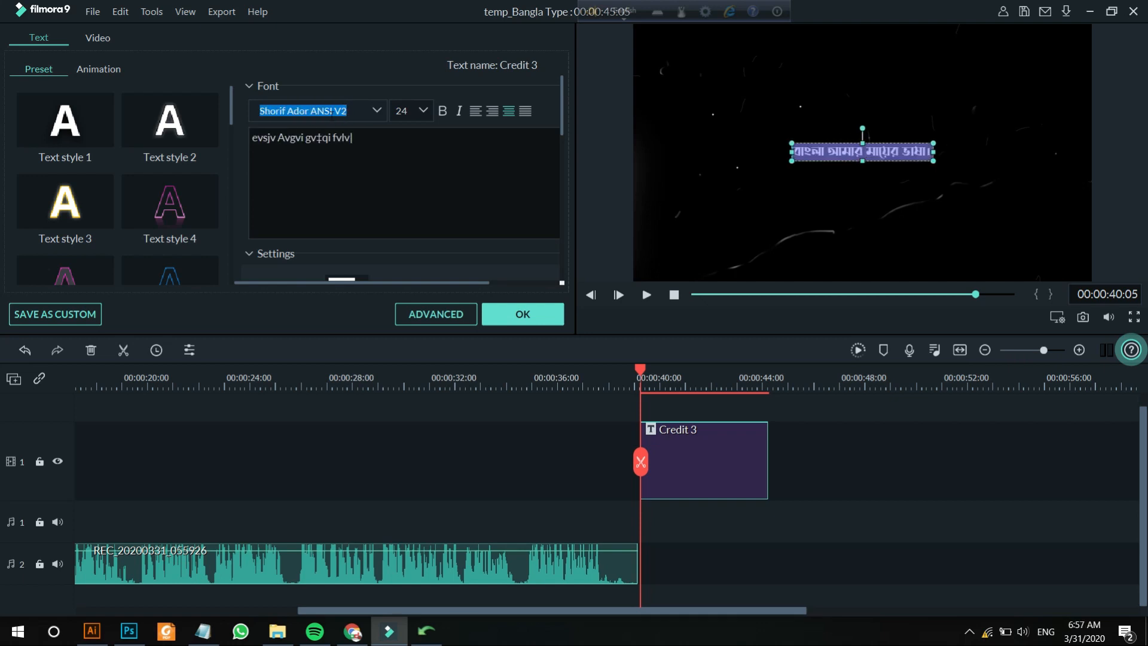
left_click(379, 185)
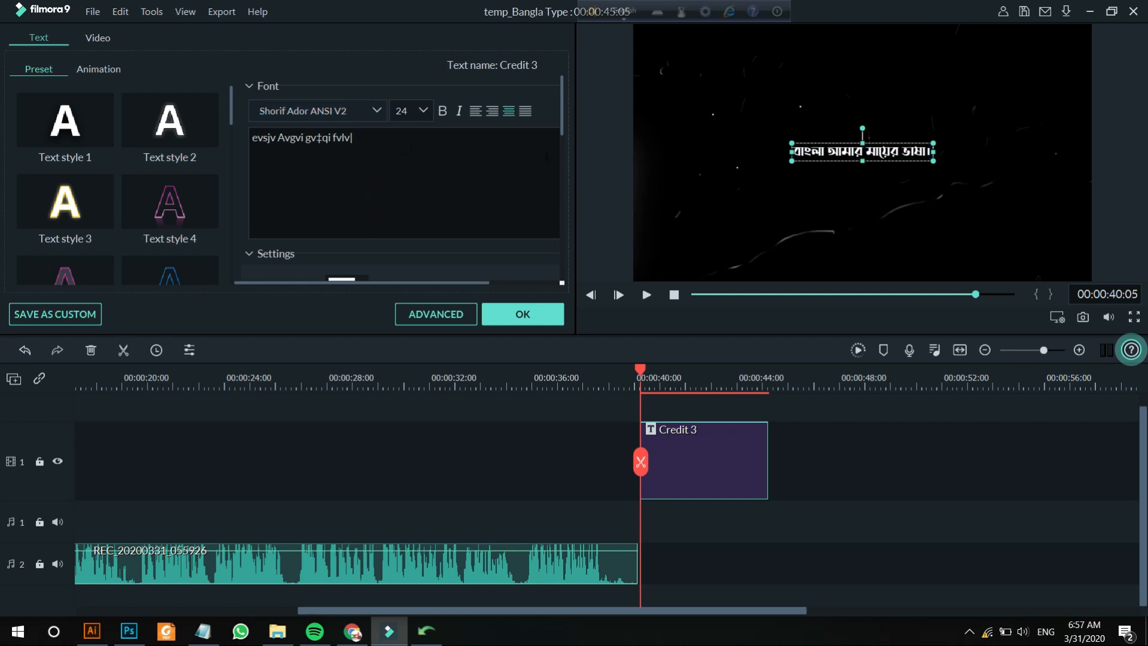
left_click_drag(411, 149, 233, 138)
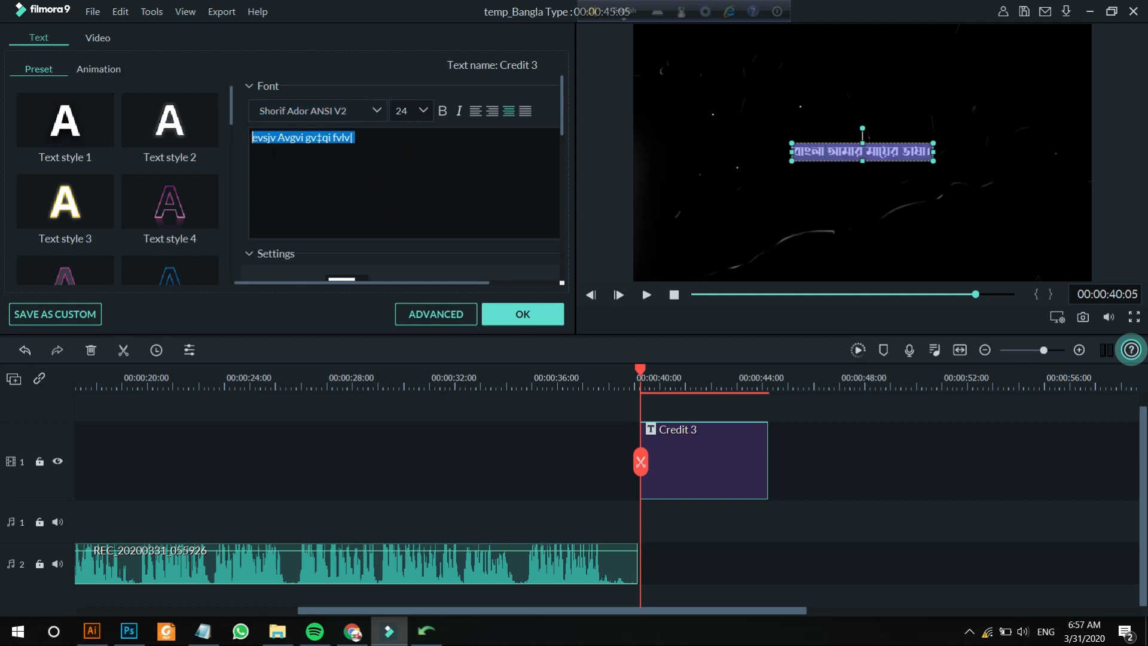
- Deselect the Credit 3 title text and switch from Filmora back to Photoshop
left_click(375, 155)
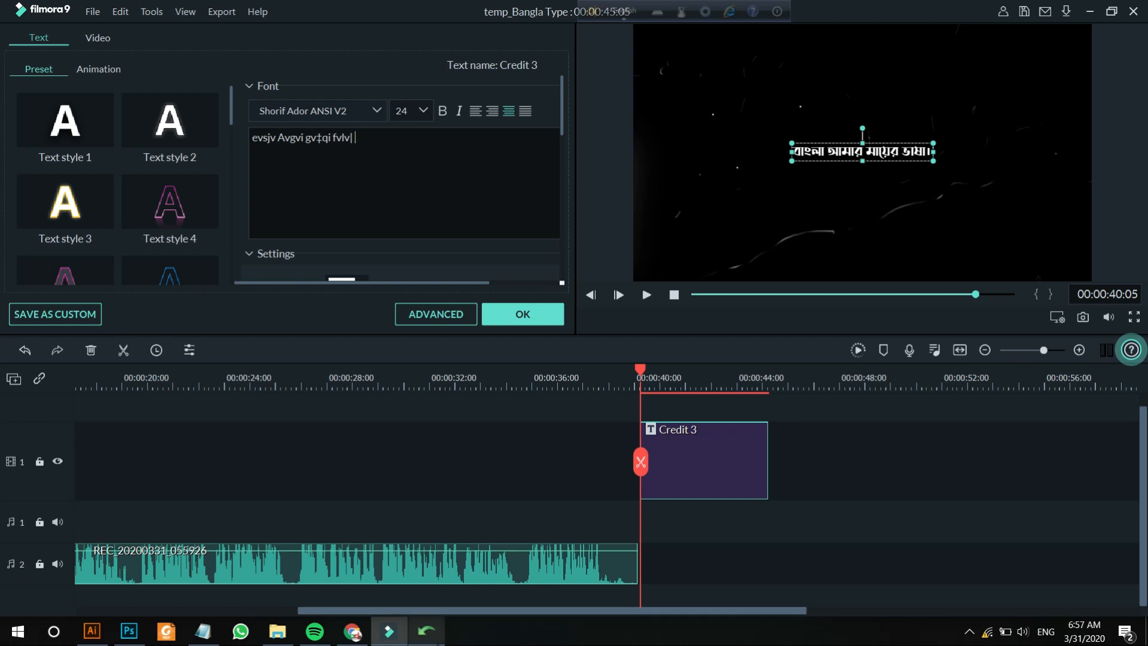
left_click(426, 630)
left_click(779, 221)
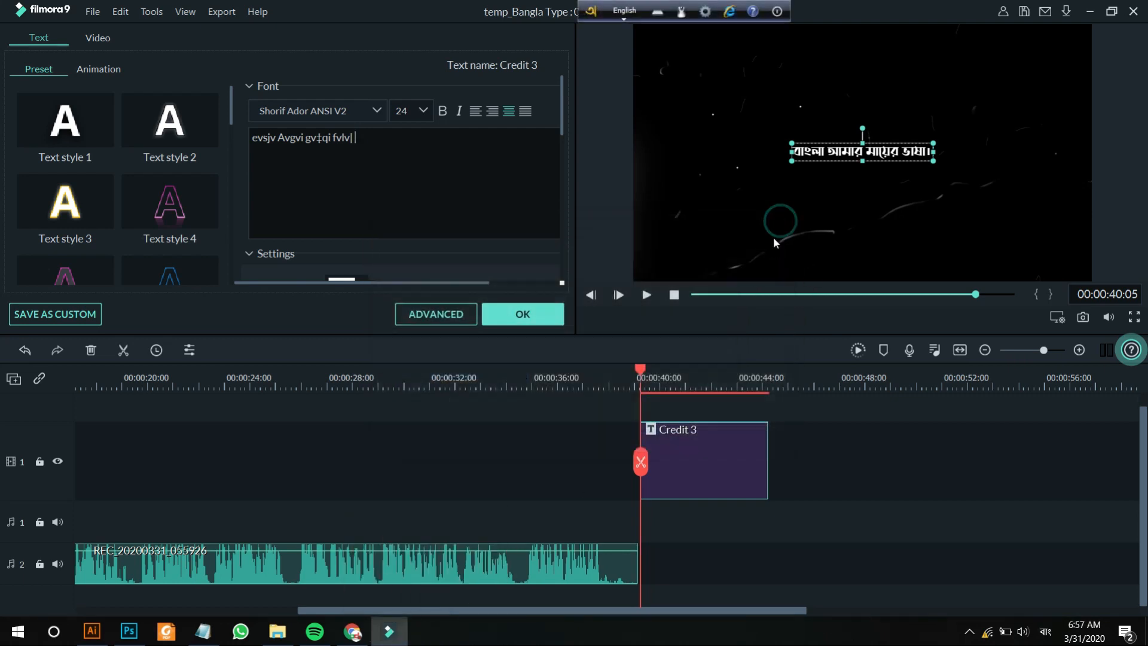
left_click(1091, 11)
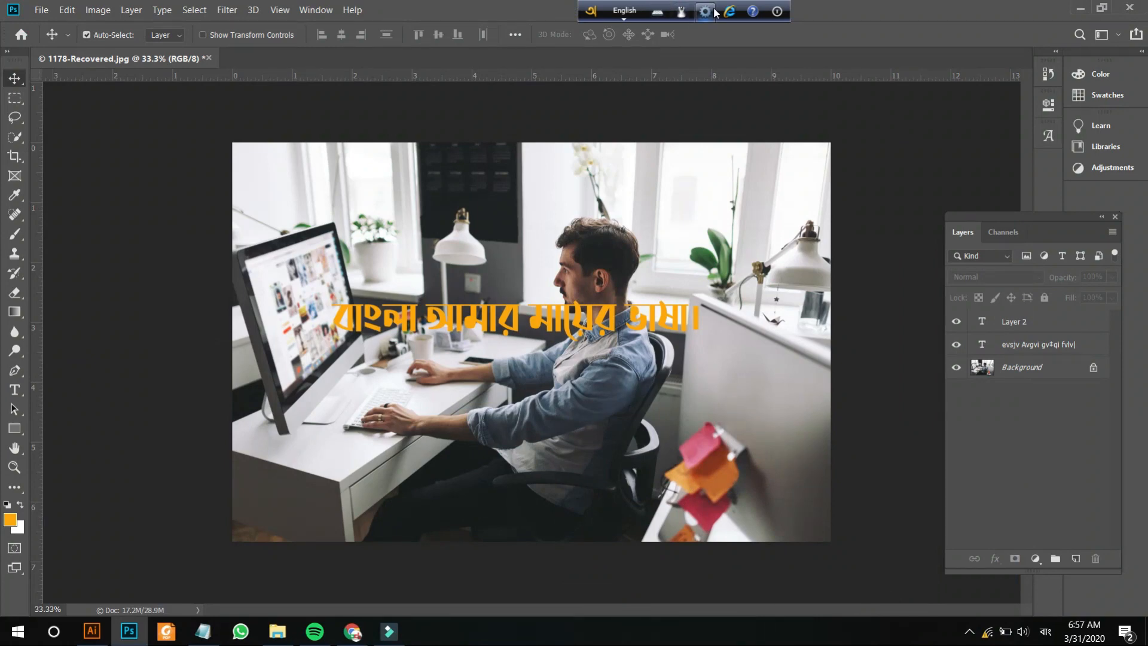
- Set Avro Keyboard's global output to ANSI (Experimental), accept using ANSI anyway, apply it and close the settings
left_click(705, 11)
left_click(740, 250)
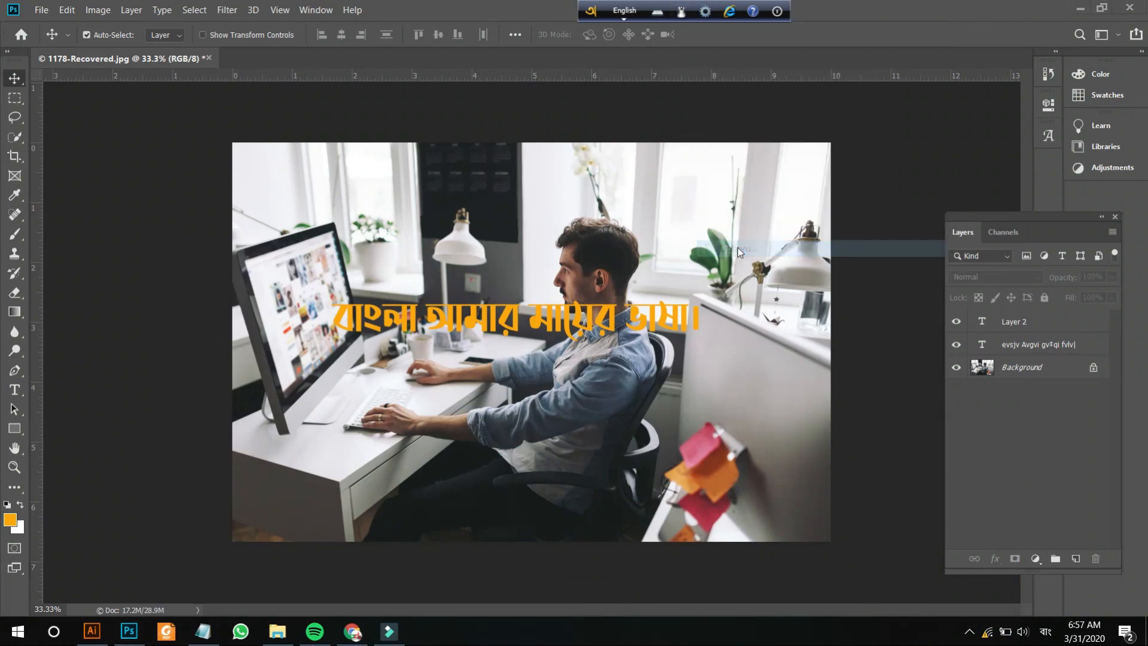
left_click(402, 300)
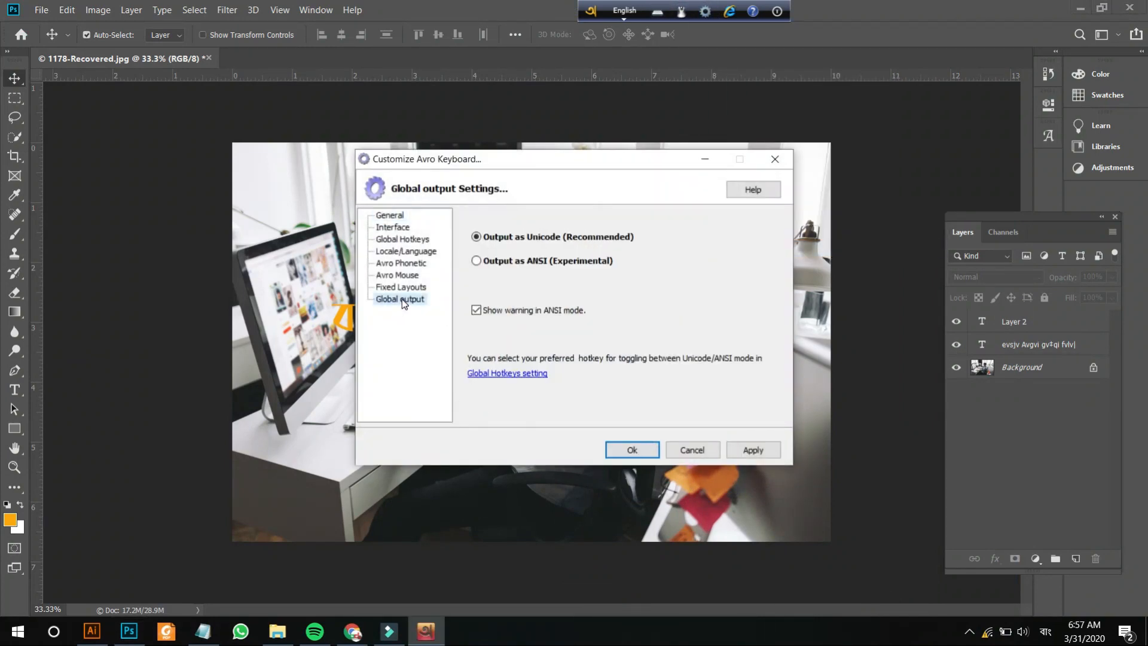
left_click(474, 262)
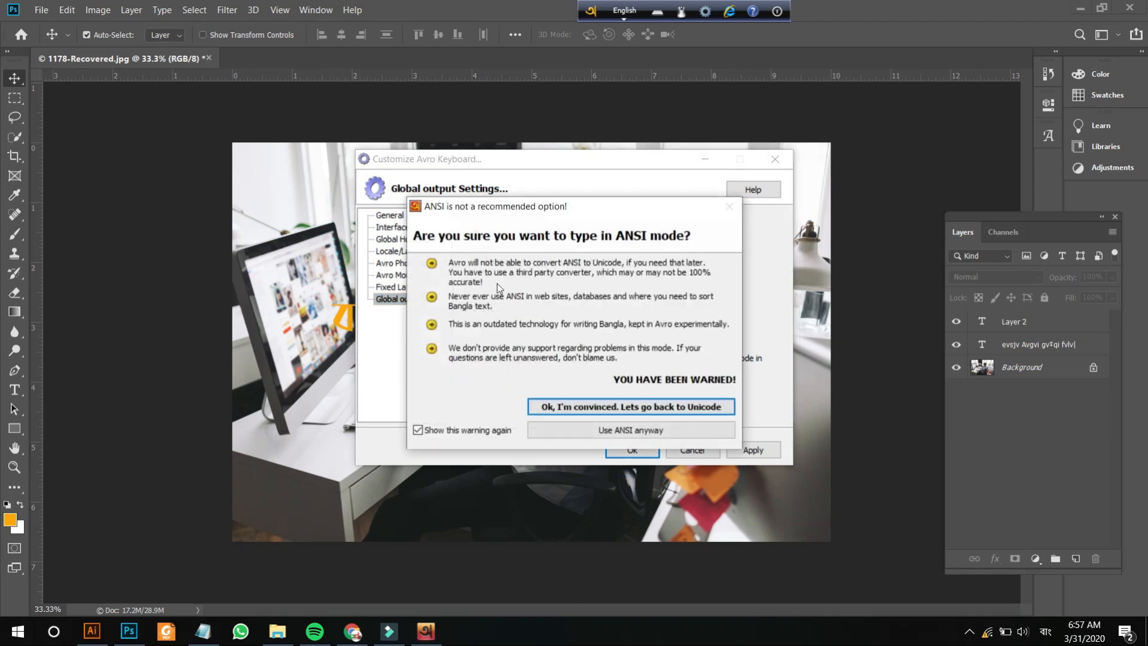
left_click(630, 434)
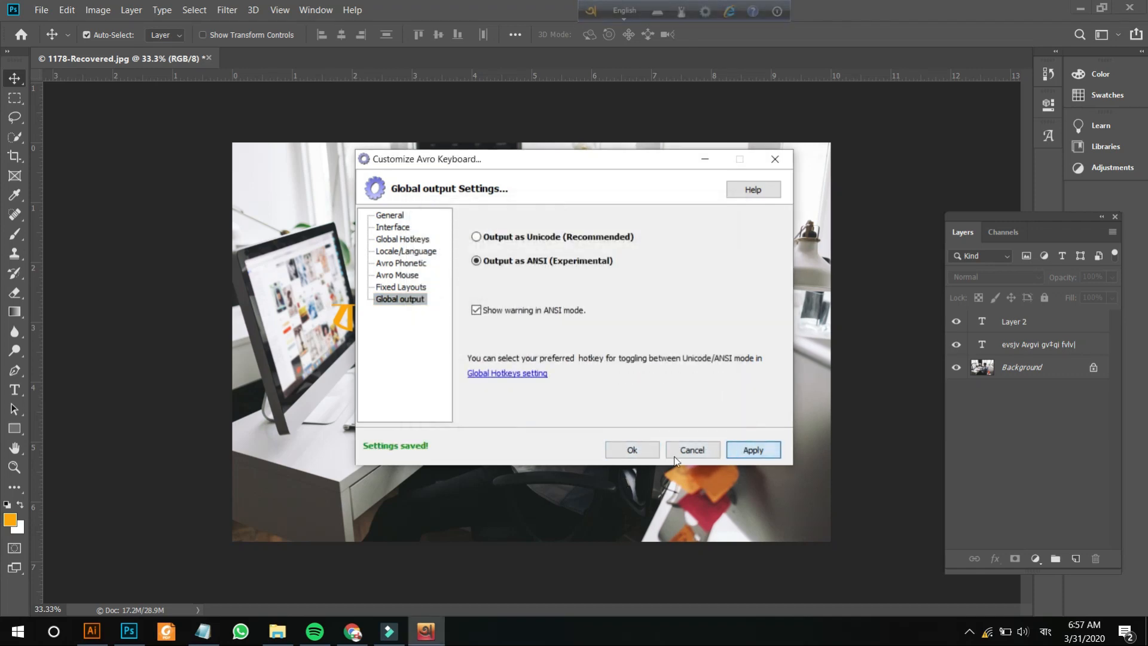
left_click(675, 454)
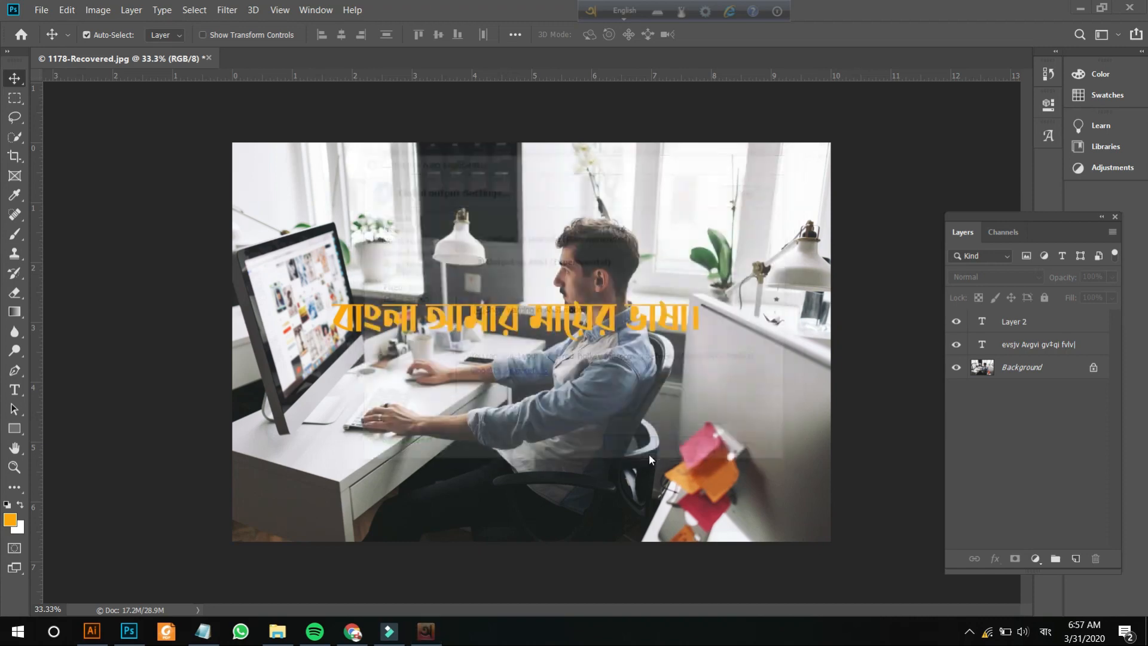
- Add a new text layer below the orange Bangla line in the photo and set its font size to 42 pt
left_click(15, 97)
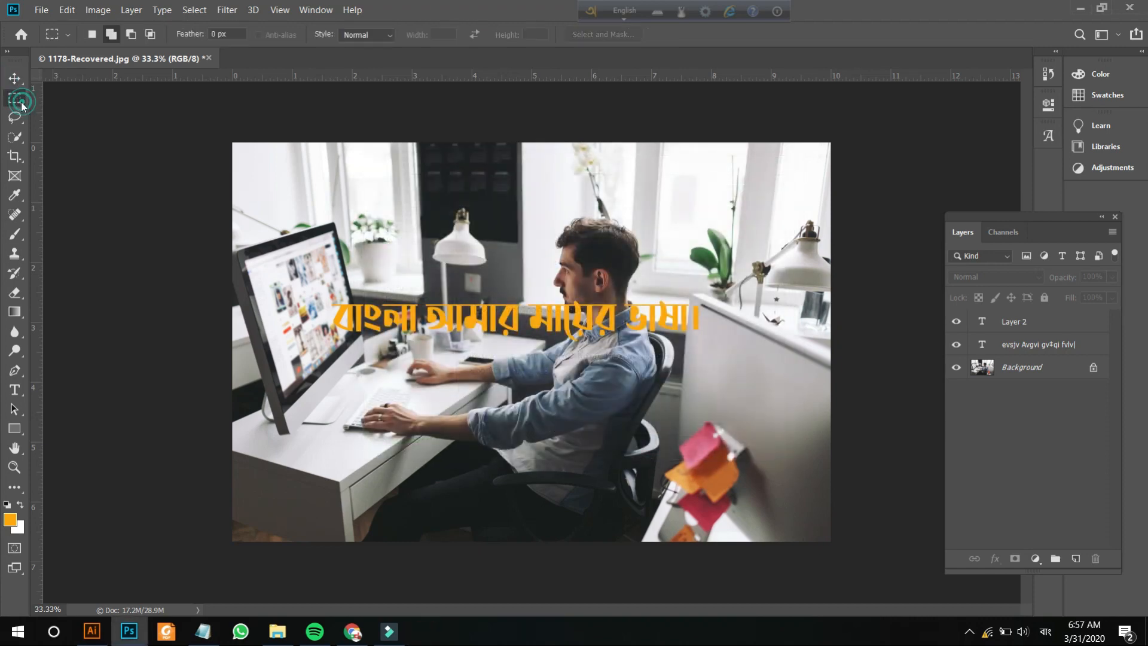
key("t")
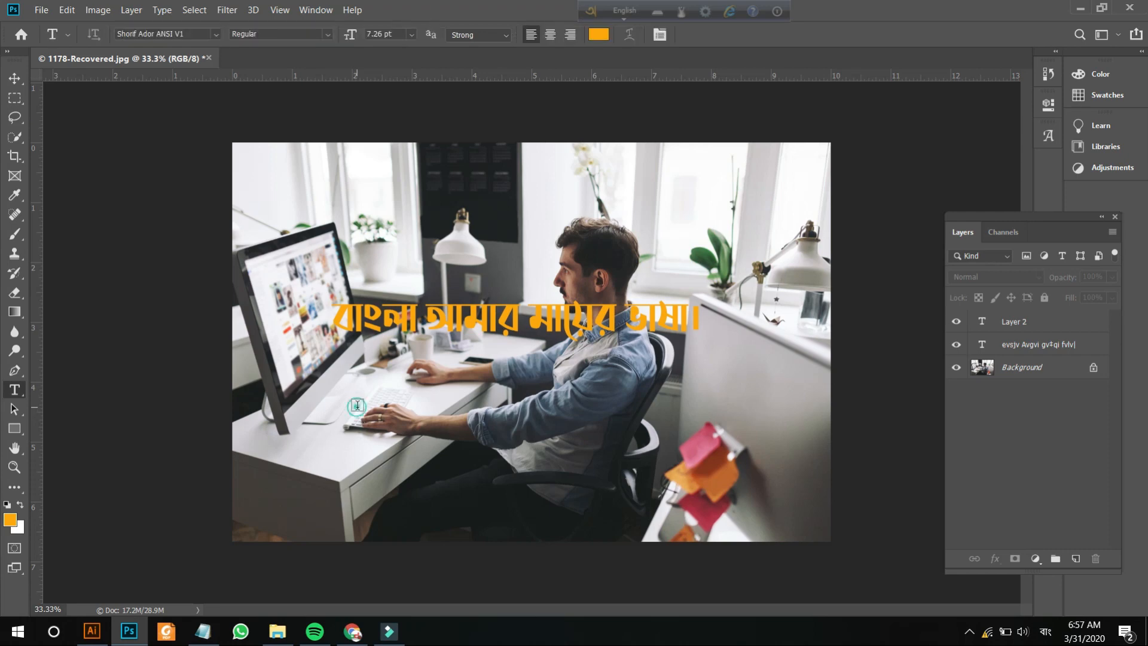
left_click(357, 407)
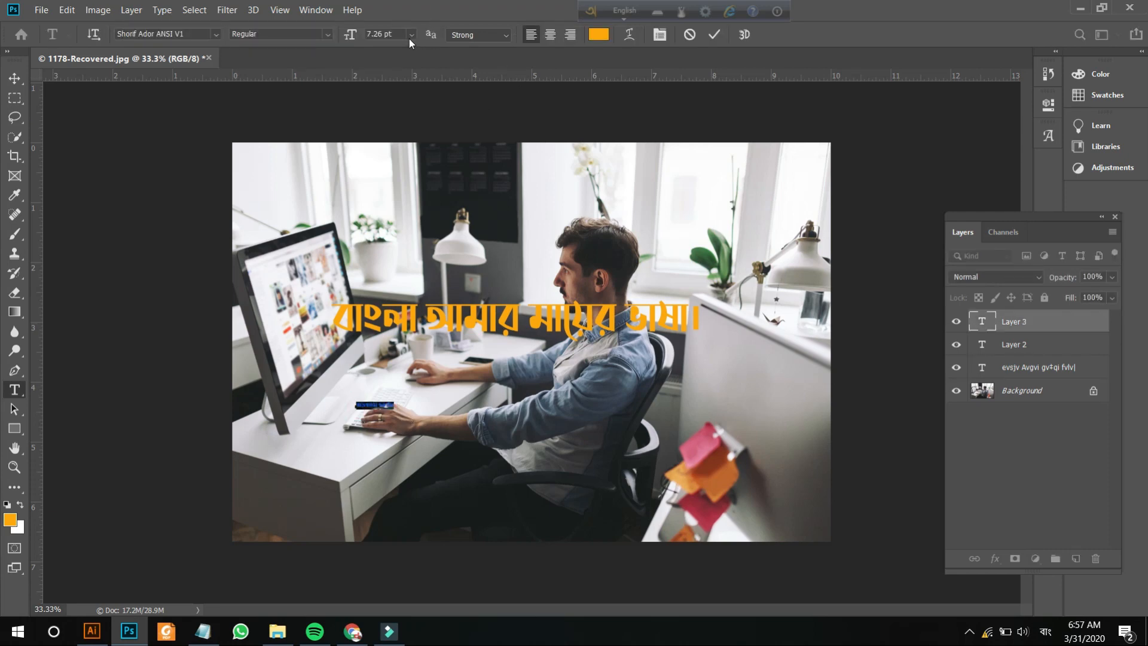
double_click(380, 34)
type("42")
key("Return")
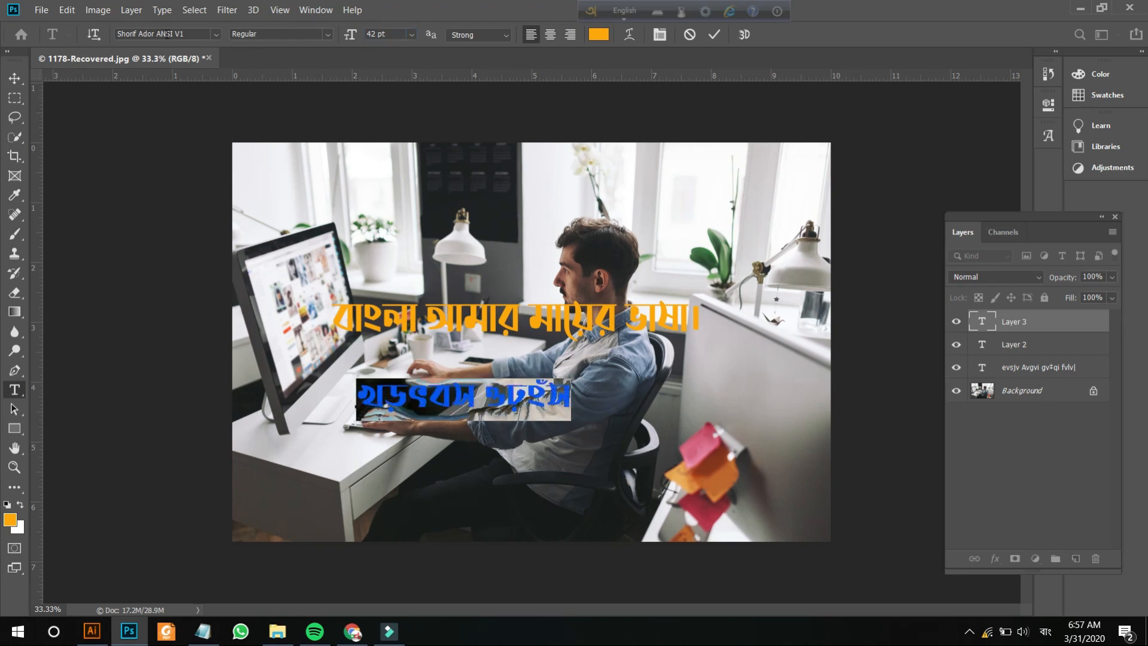
- Clear the placeholder text from the new 42 pt text layer
triple_click(417, 392)
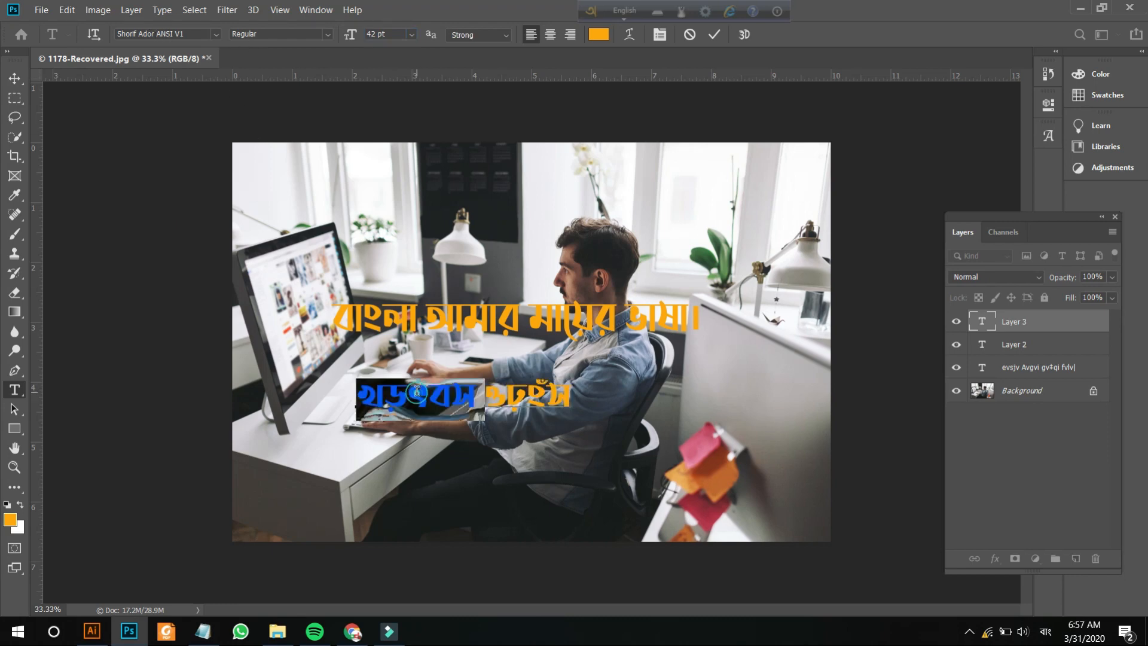
type("োসগ")
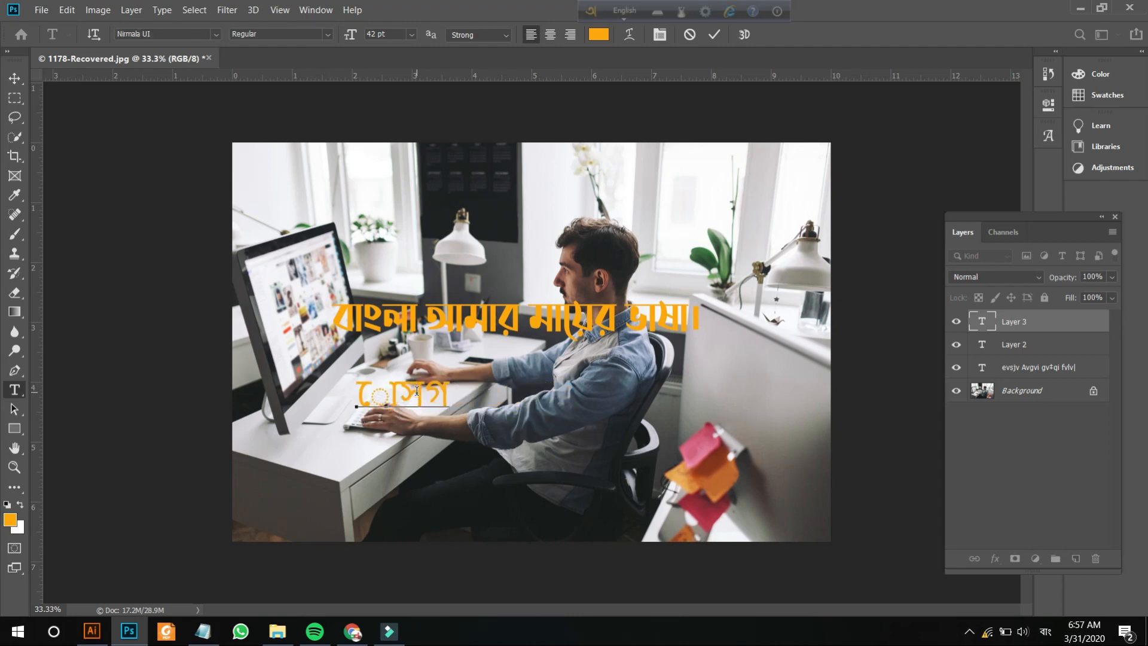
key("BackSpace")
key("BackSpace")
key("BackSpace")
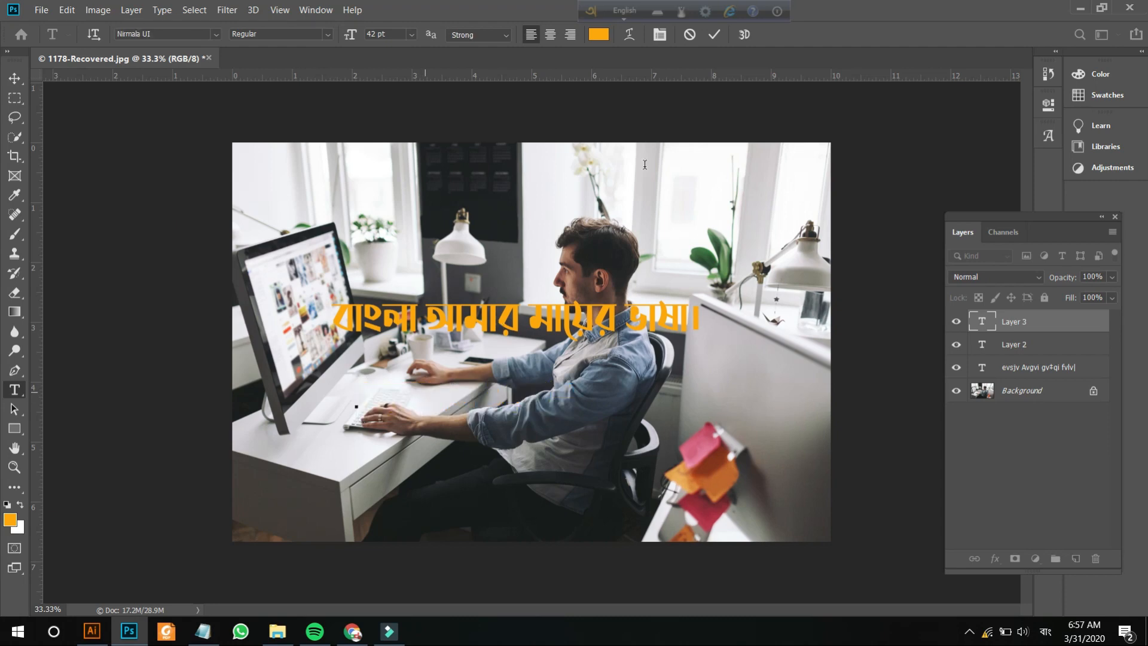
- Switch Avro to Bangla, enter "আমি তোমাকে ভালোবাসি" in the empty text layer and commit the text
left_click(620, 11)
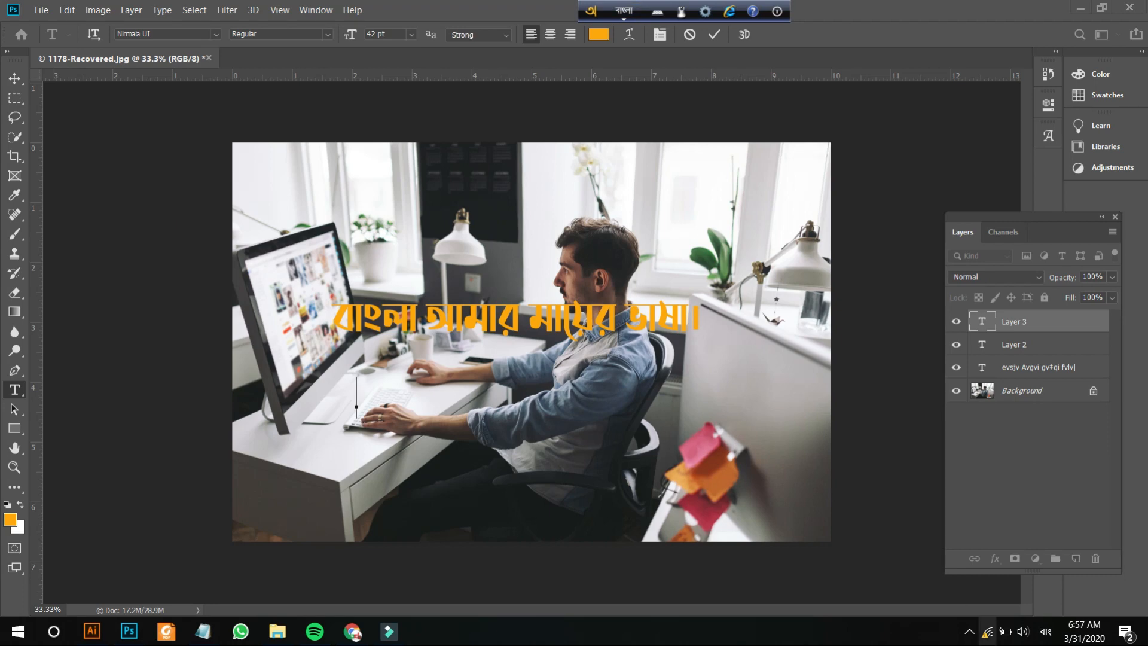
type("আমি")
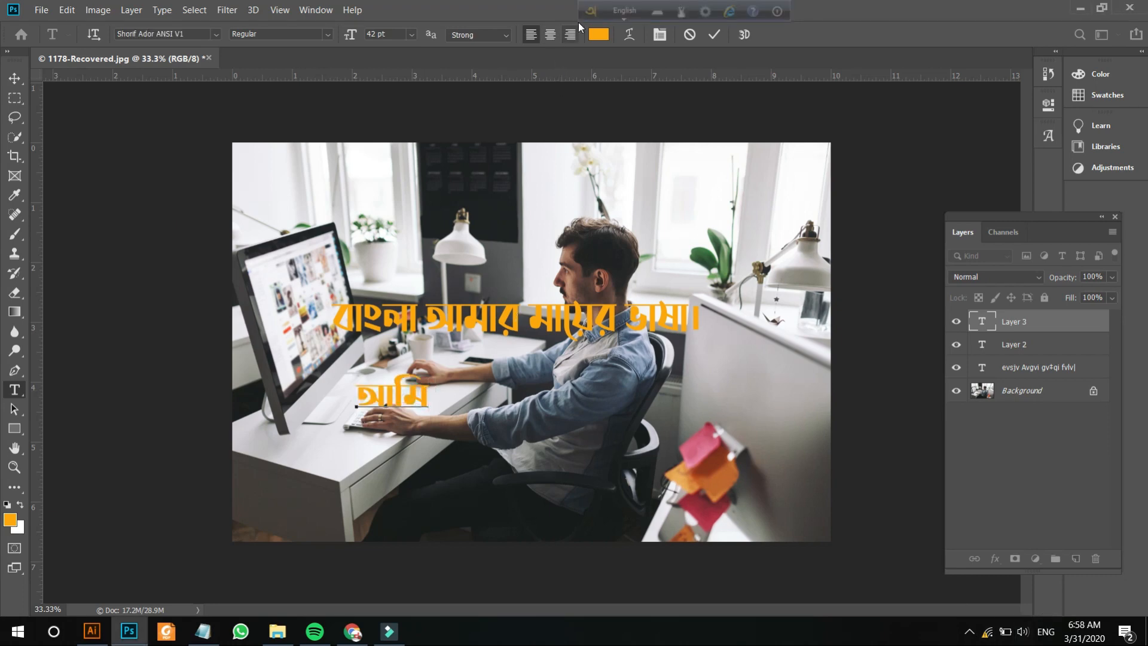
left_click(621, 12)
left_click(622, 12)
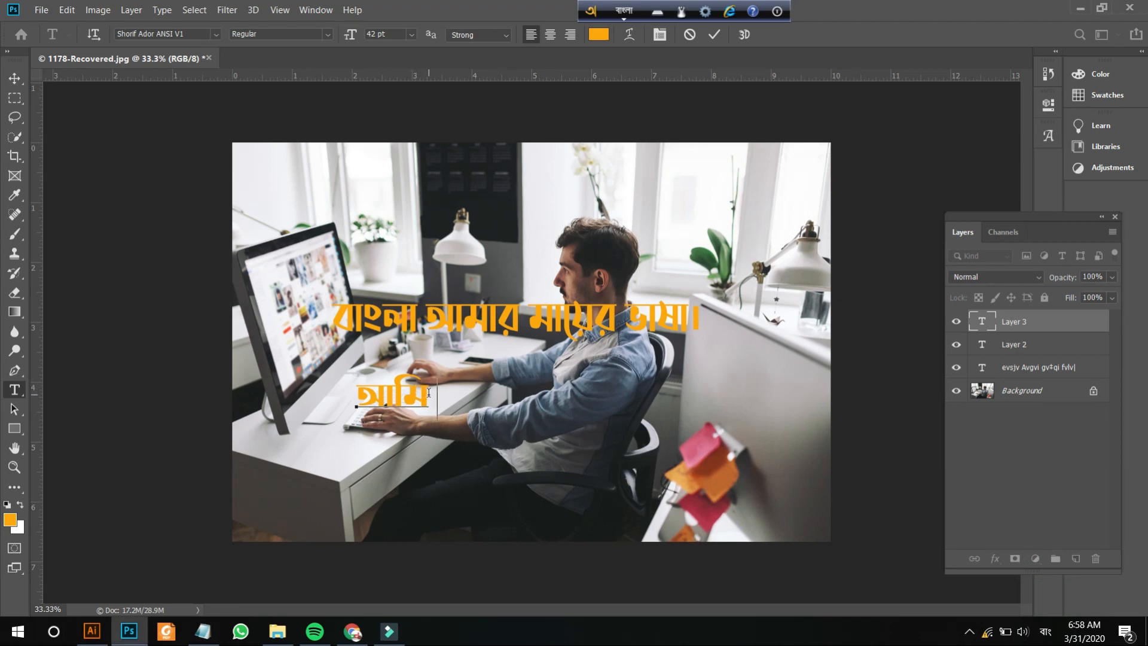
type("tomake")
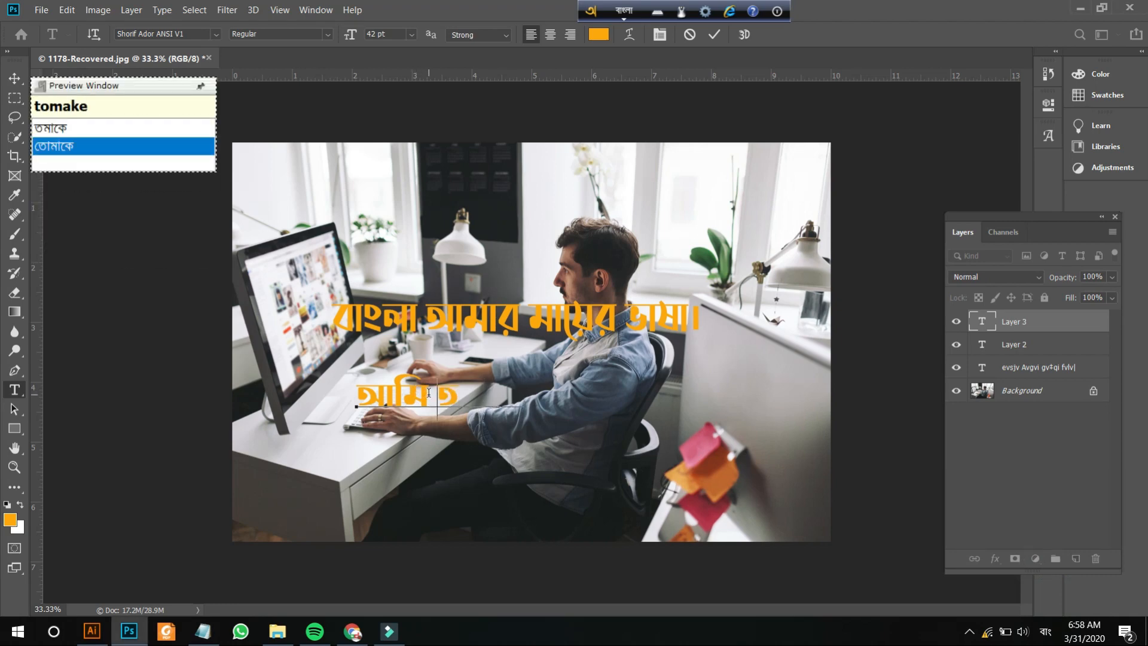
type(" valo")
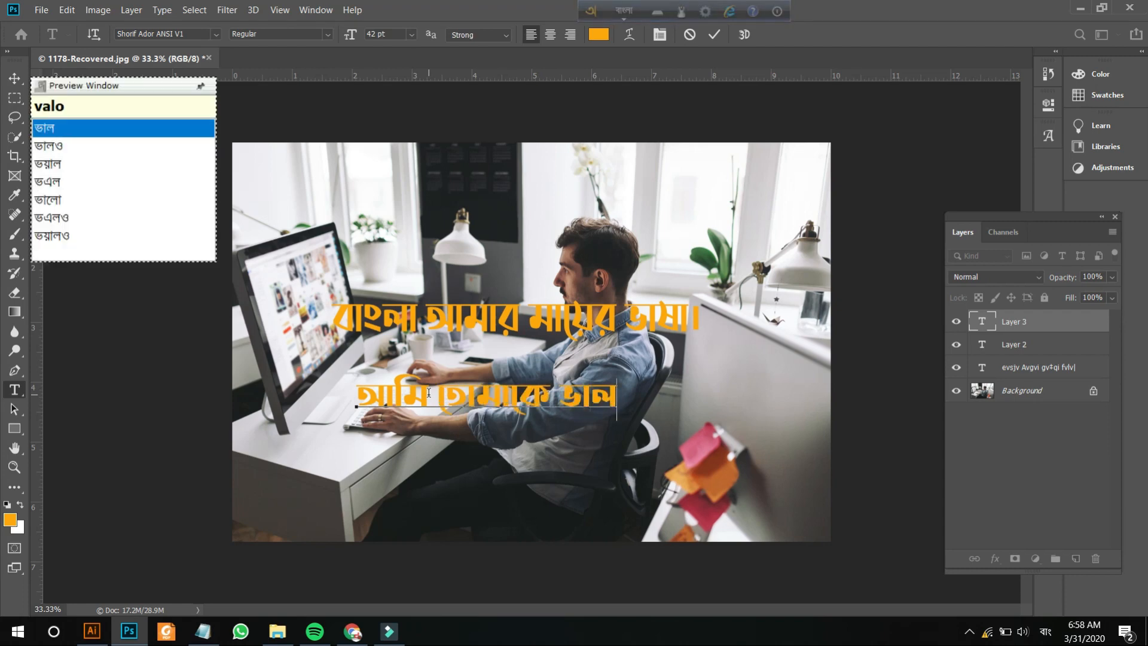
type("bashi")
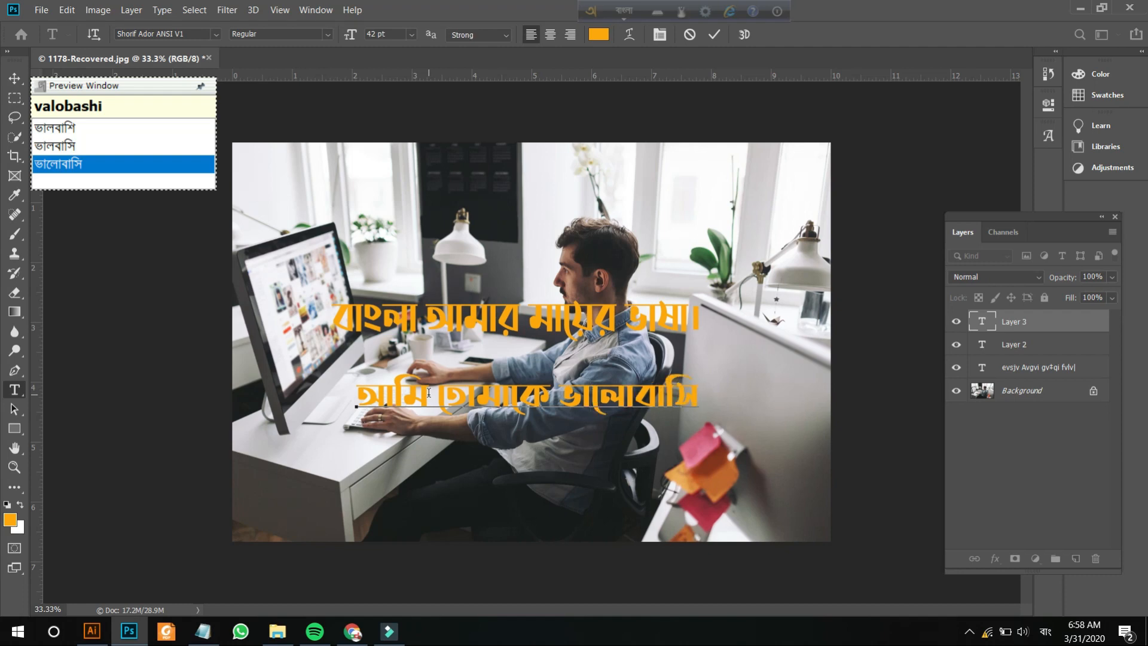
left_click(15, 78)
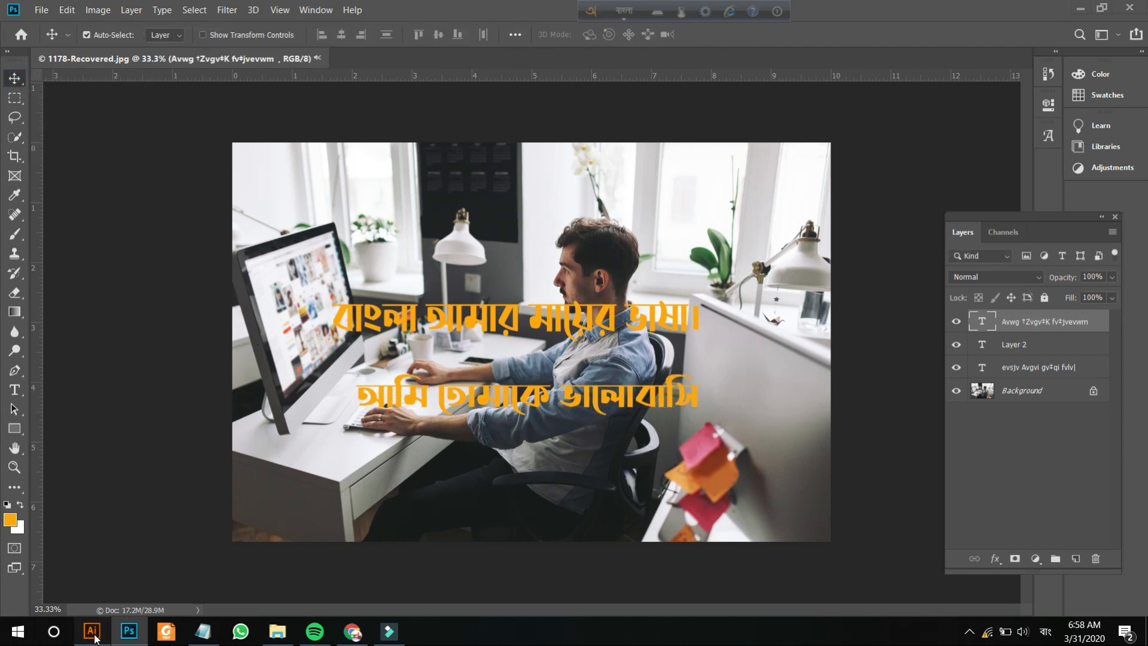
- Switch to Illustrator, add a new text object between the two black Bangla lines and set its size to 40 pt
left_click(91, 630)
type("s")
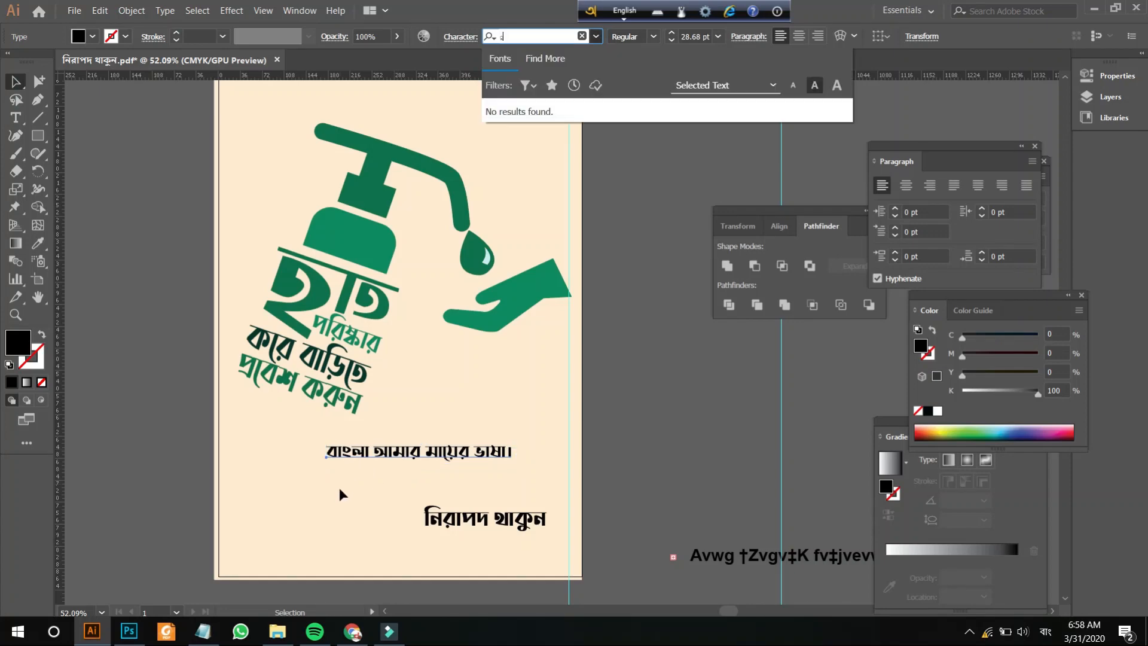
left_click(15, 82)
left_click(335, 497)
key("t")
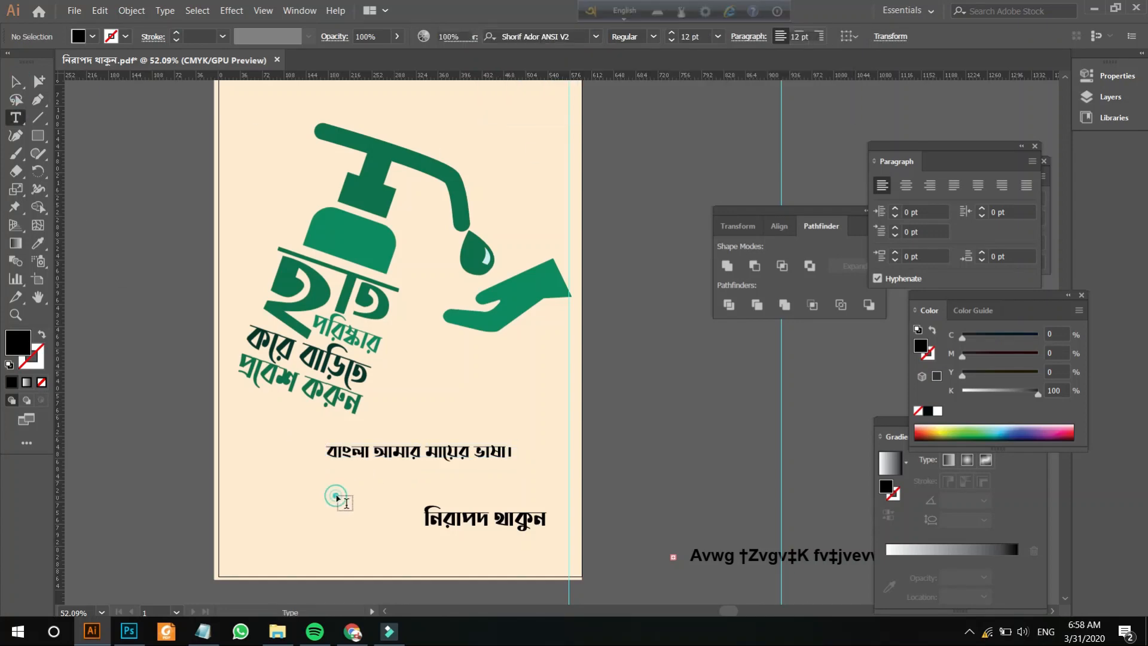
left_click(350, 497)
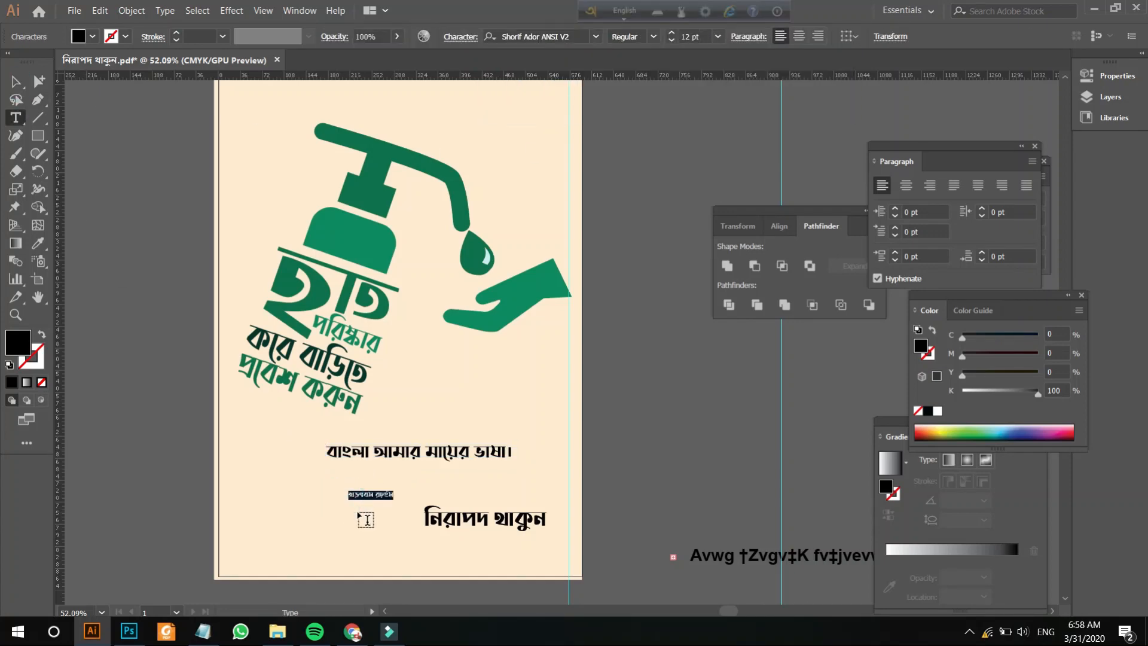
double_click(686, 37)
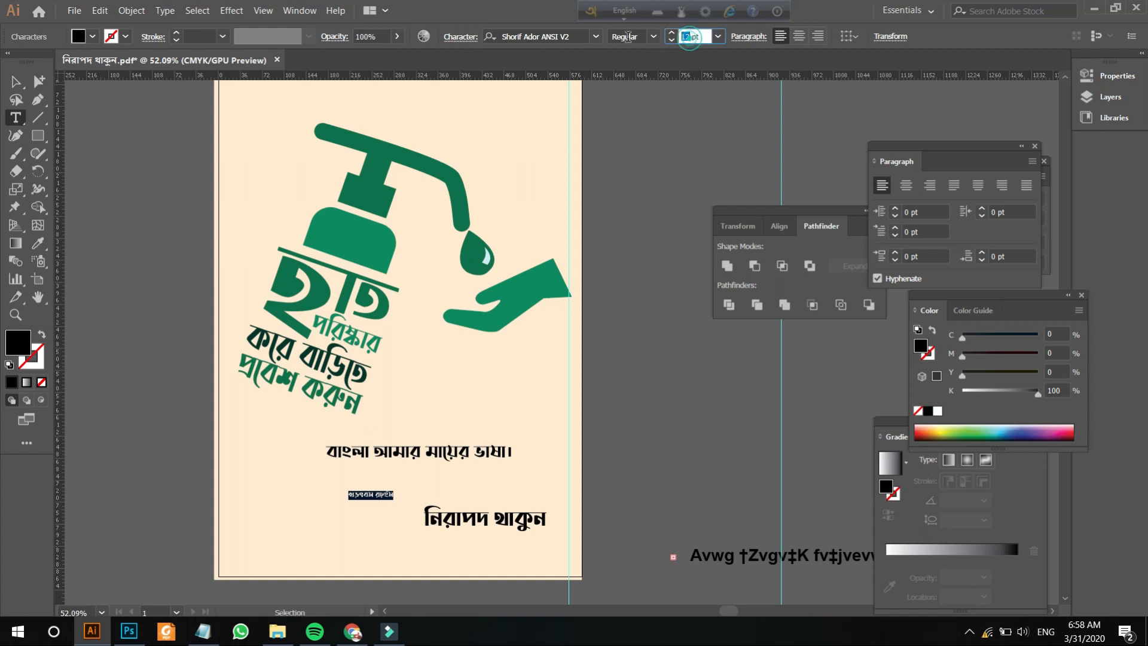
type("40")
key("Return")
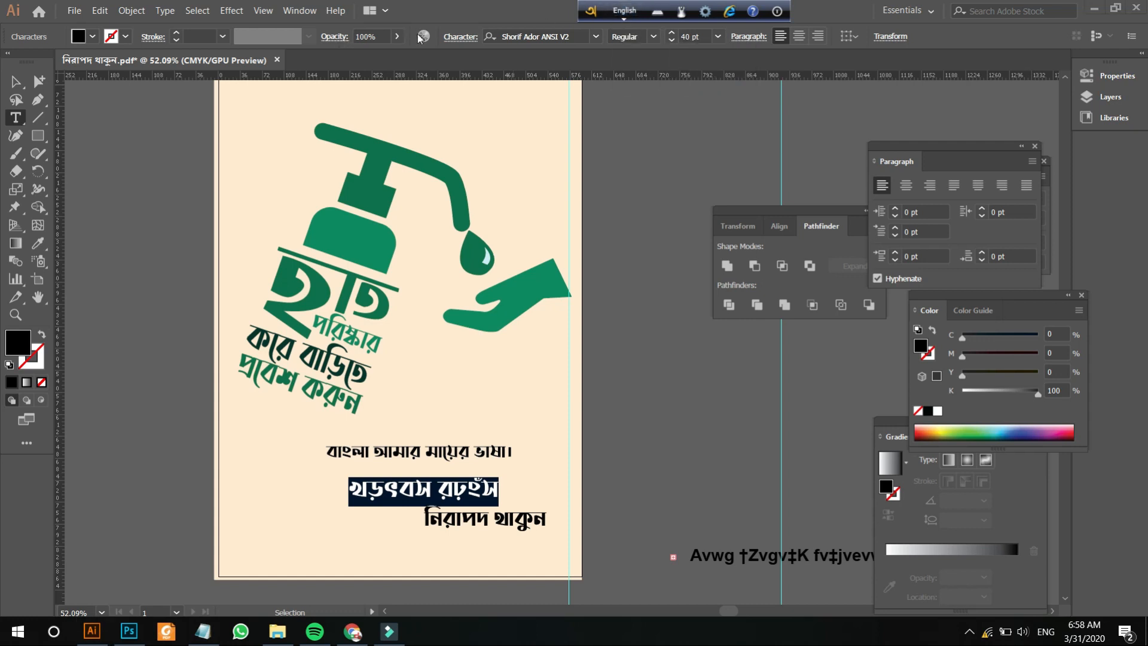
- Switch Avro to Bangla mode and the Windows input language to Bangla (Bangladesh)
left_click(531, 35)
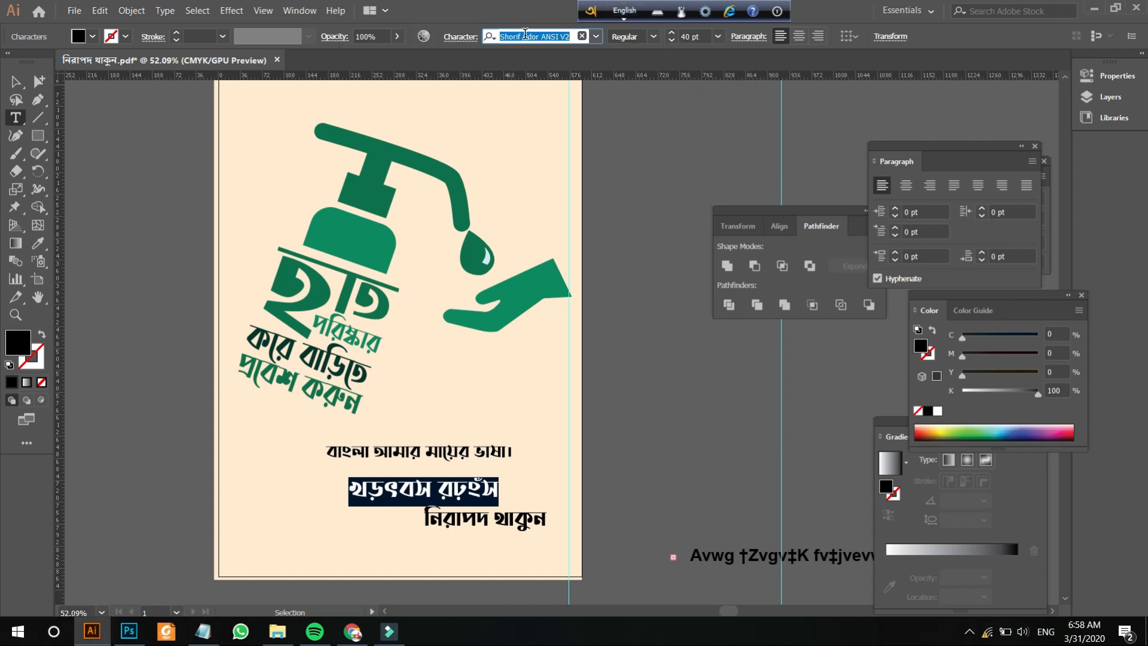
left_click(625, 10)
left_click(1046, 631)
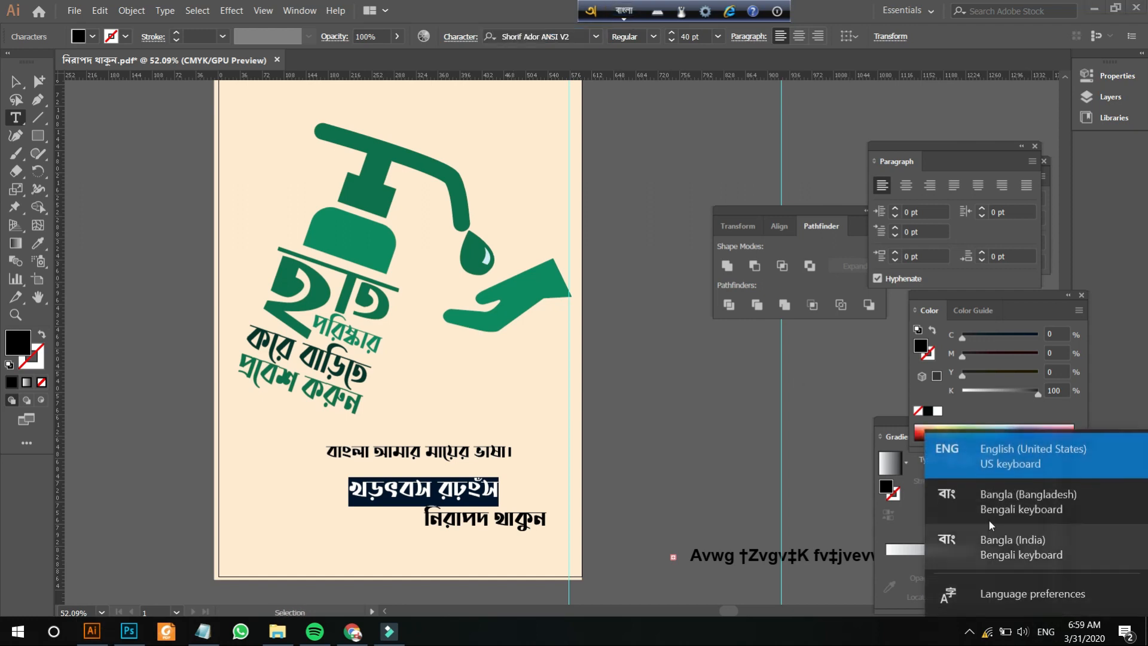
left_click(992, 505)
- Replace the selected placeholder text with "আমি তোমাকে ভালোবাসি" and finish editing
triple_click(429, 494)
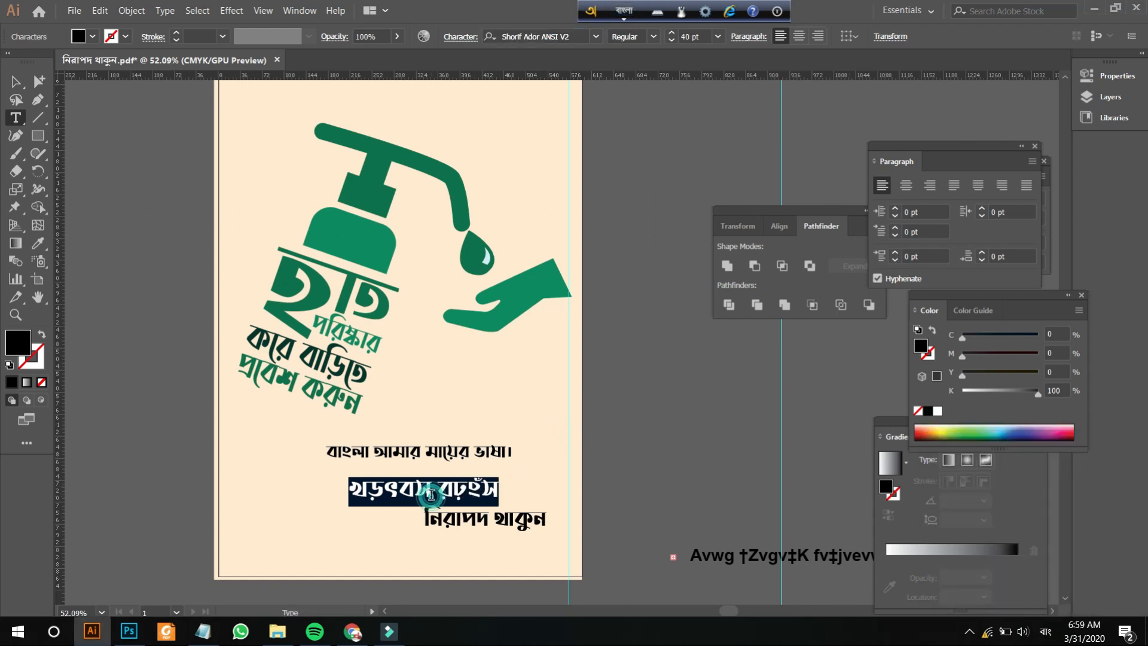
type("ami")
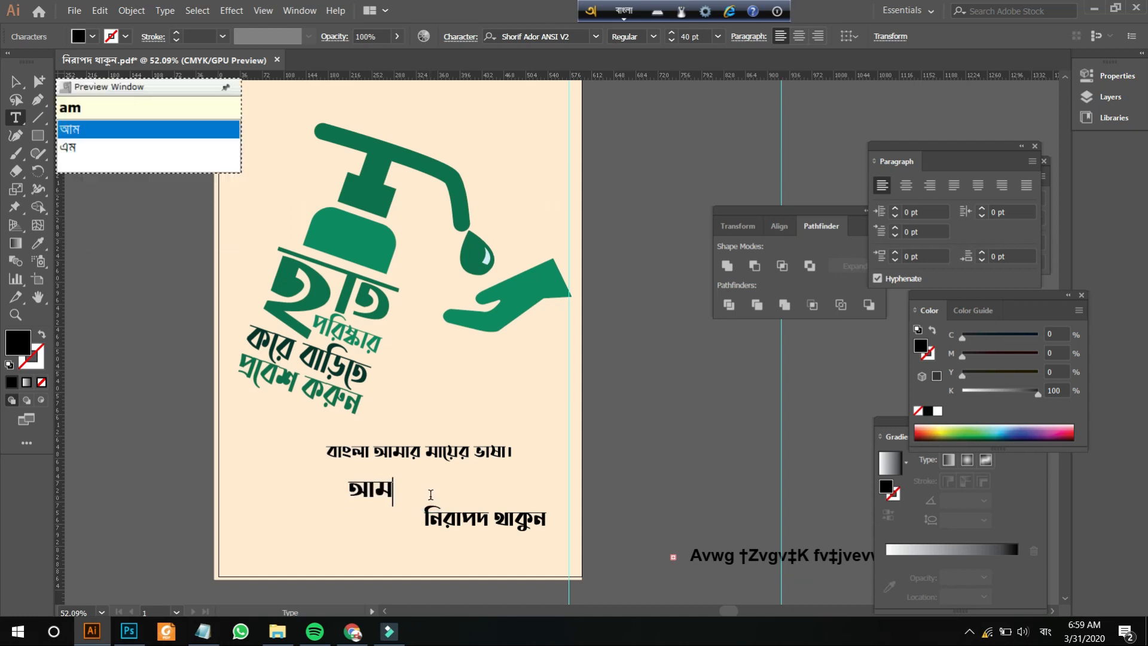
type(" tomake")
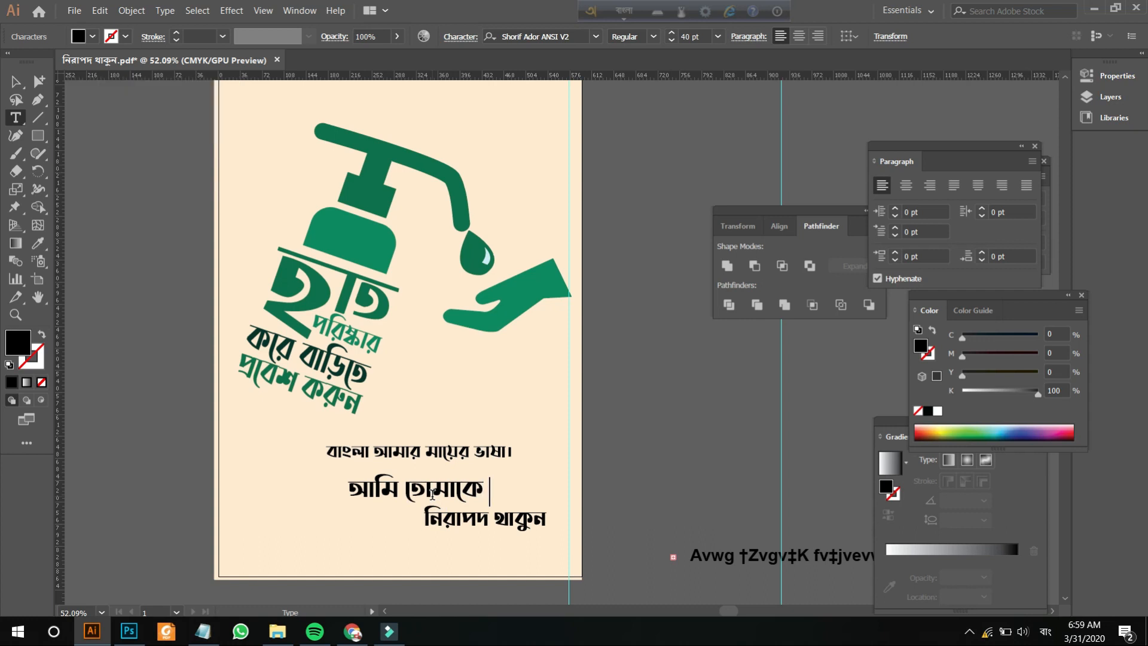
type(" valoba")
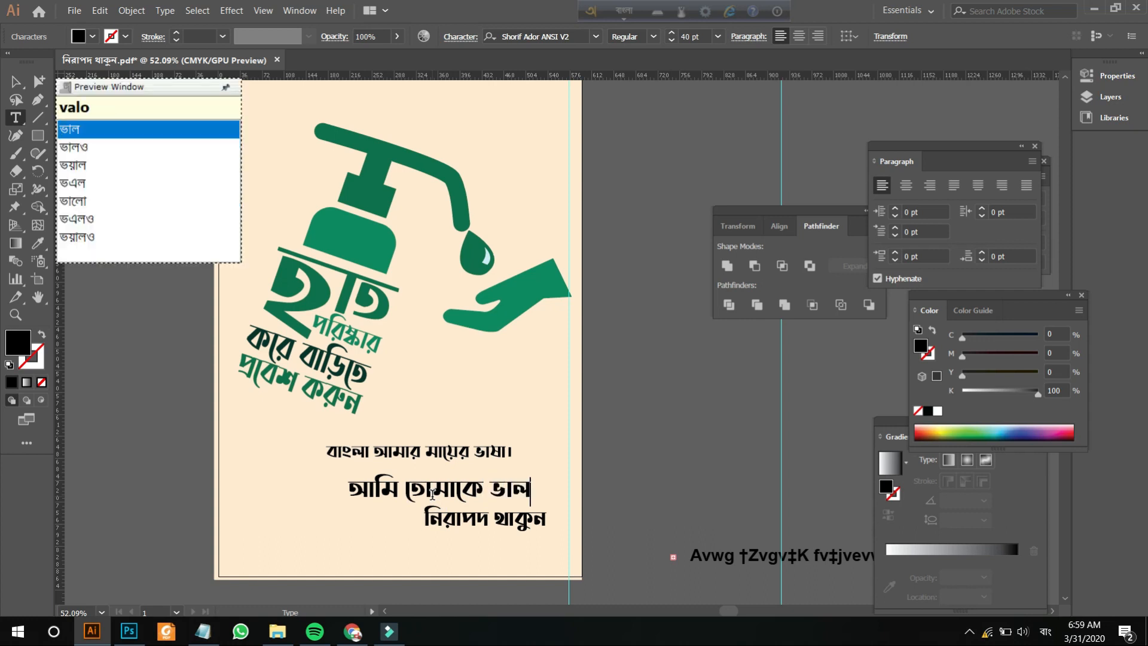
type("shi")
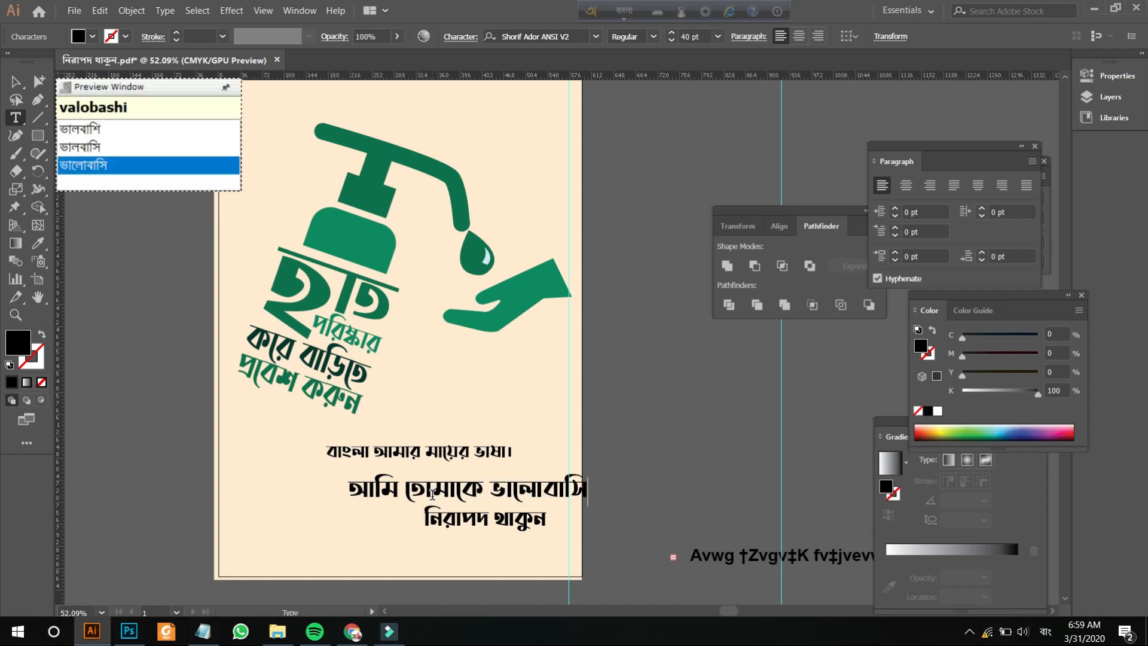
key("Escape")
- Move the new sentence left so its end lines up with the end of "নিরাপদ থাকুন", and deselect it
left_click(15, 82)
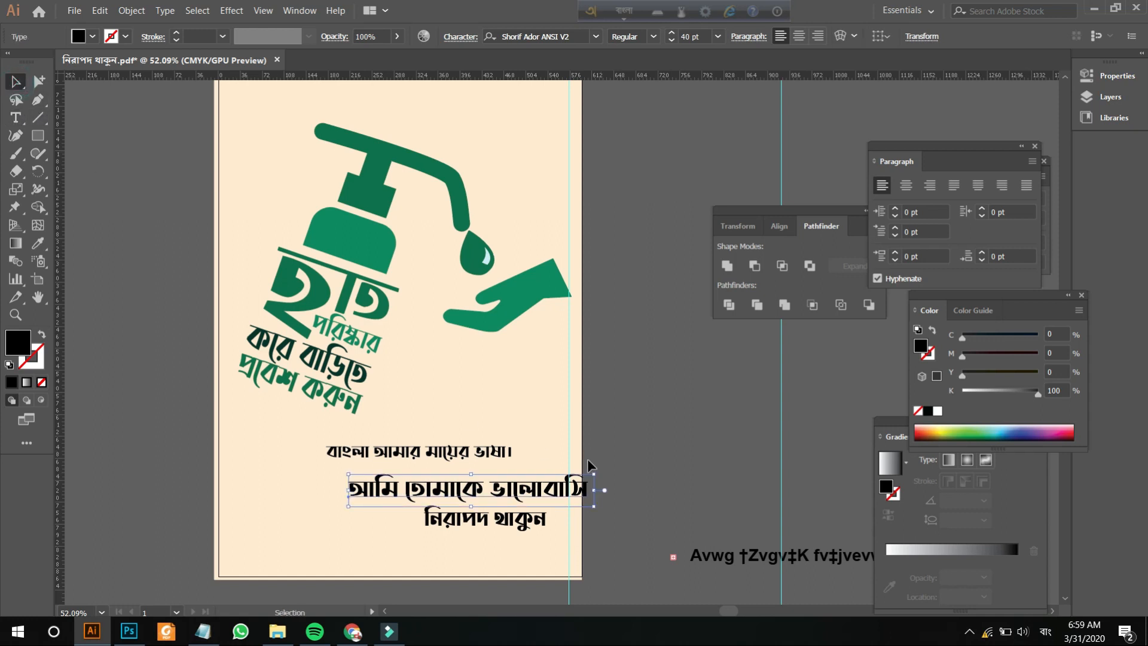
left_click_drag(528, 482, 486, 481)
left_click(604, 436)
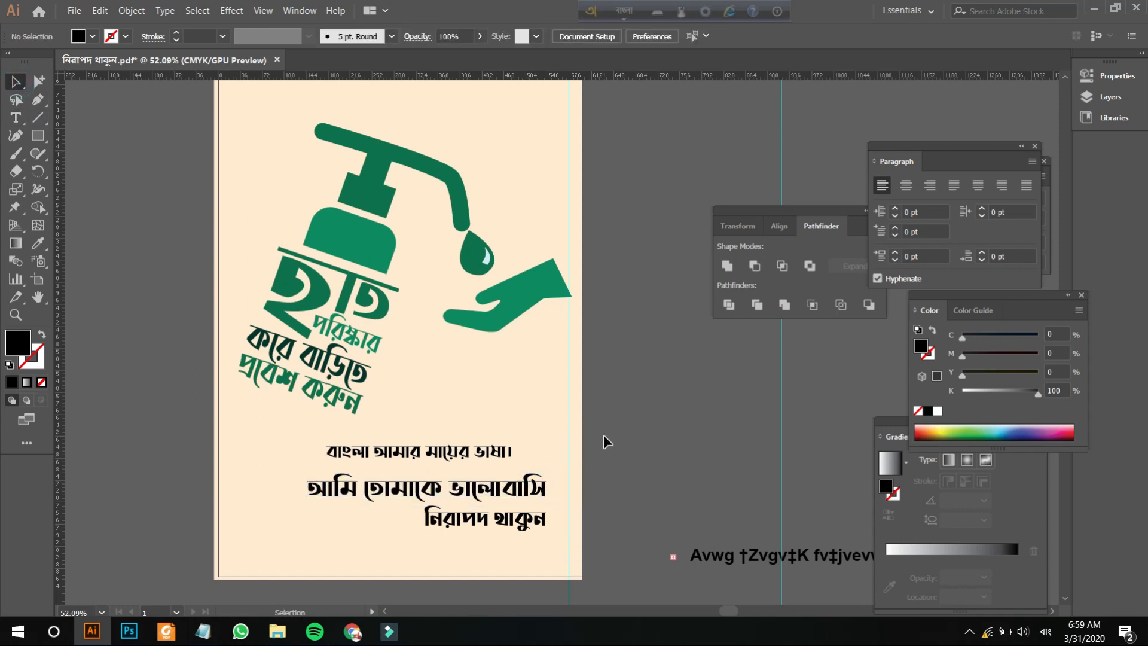